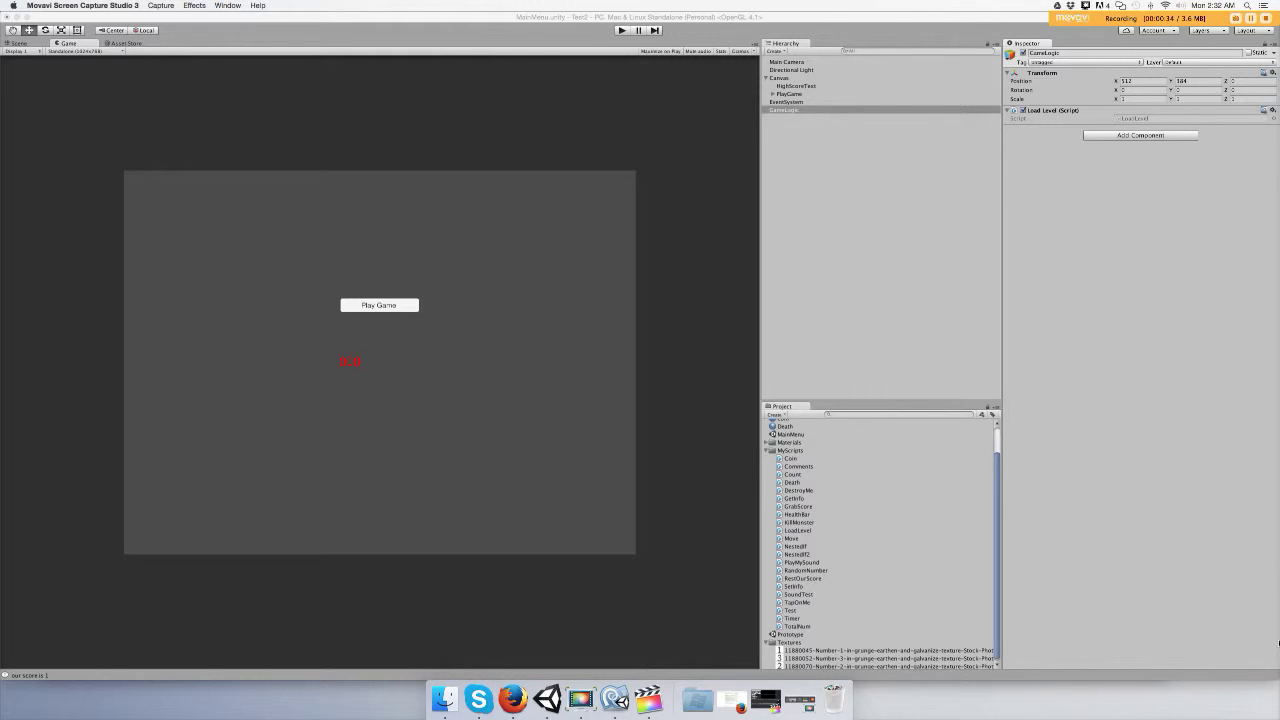
Duplicate the PlayGame button and rename the copy ResetScore
left_click(817, 94)
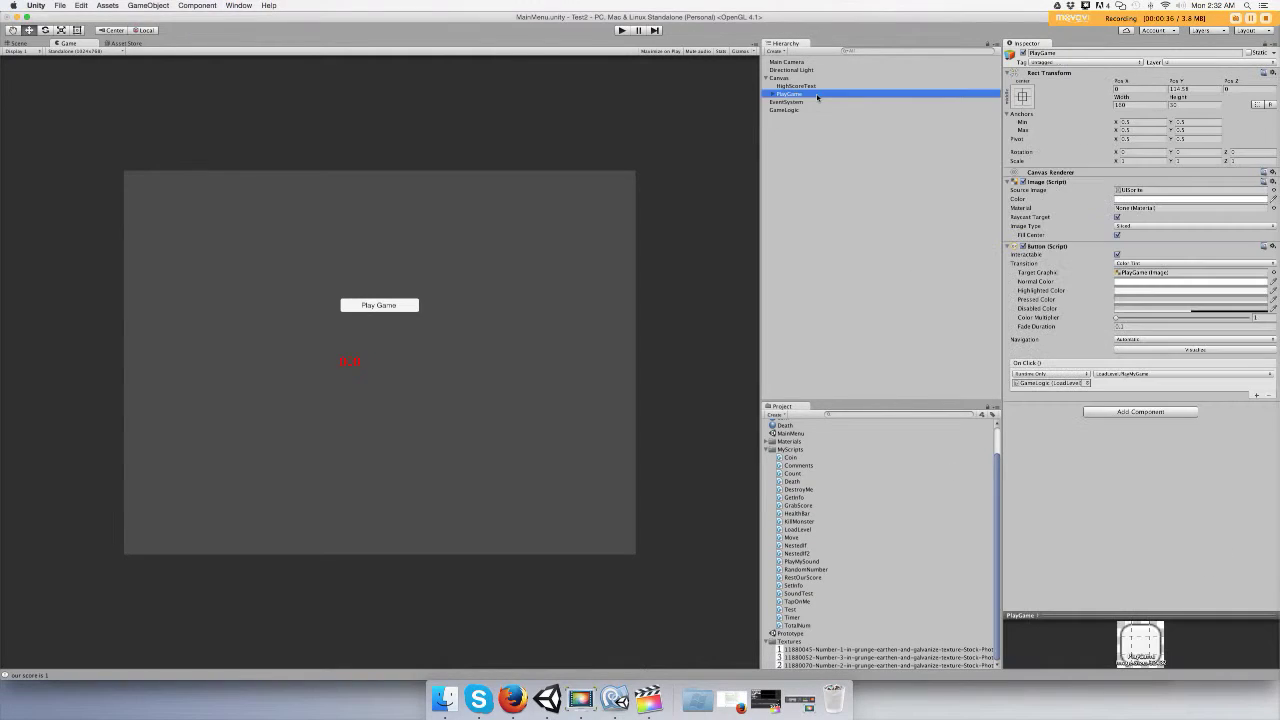
key("super+d")
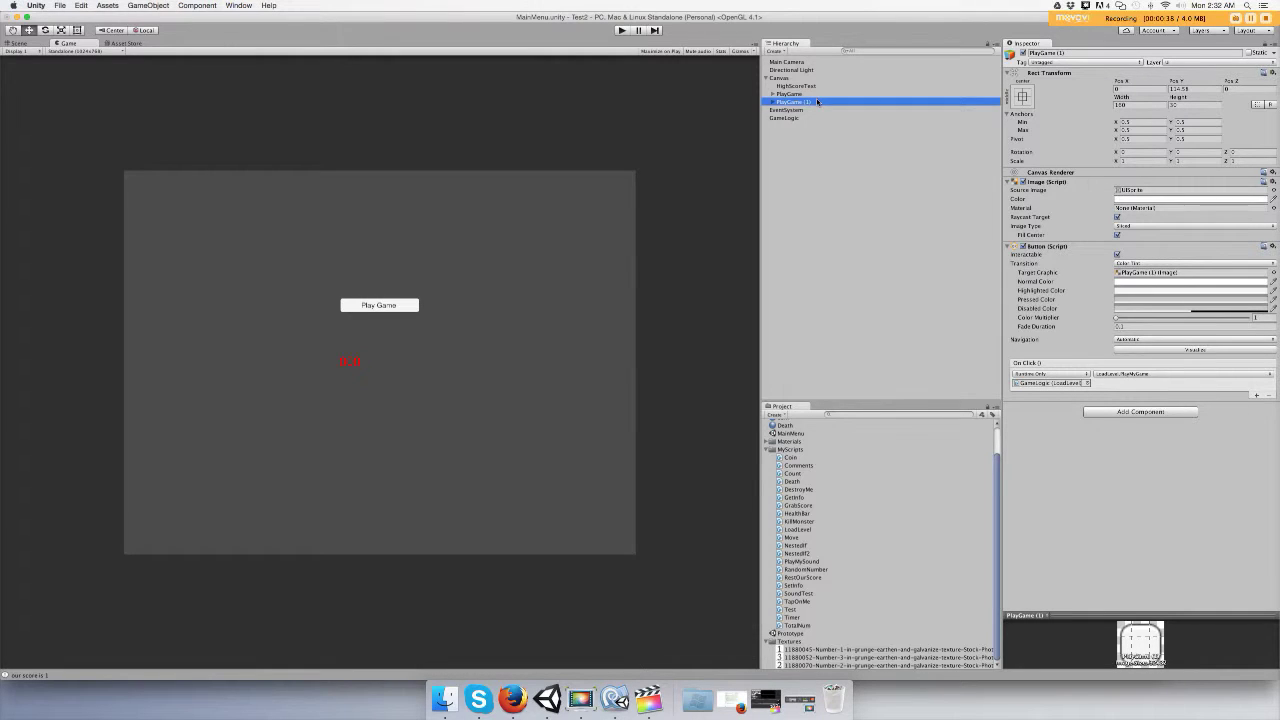
left_click(817, 101)
key("BackSpace")
type("ResetSc")
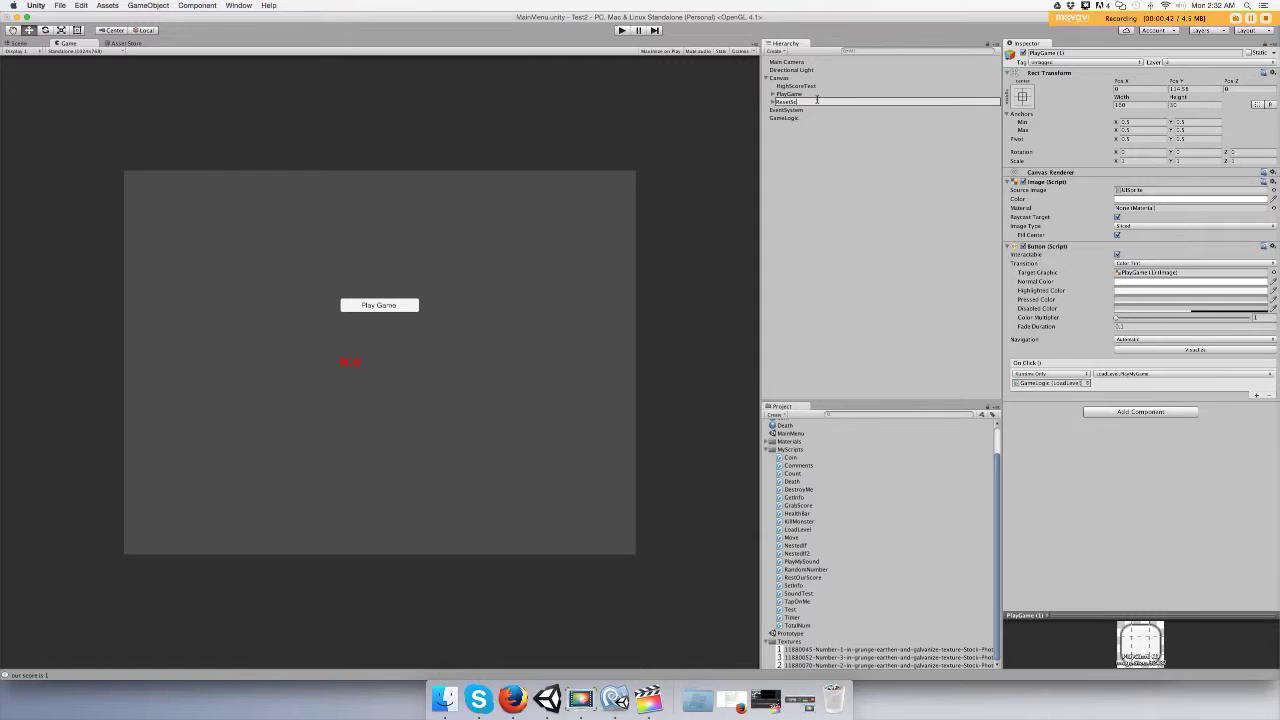
type("ore")
key("Return")
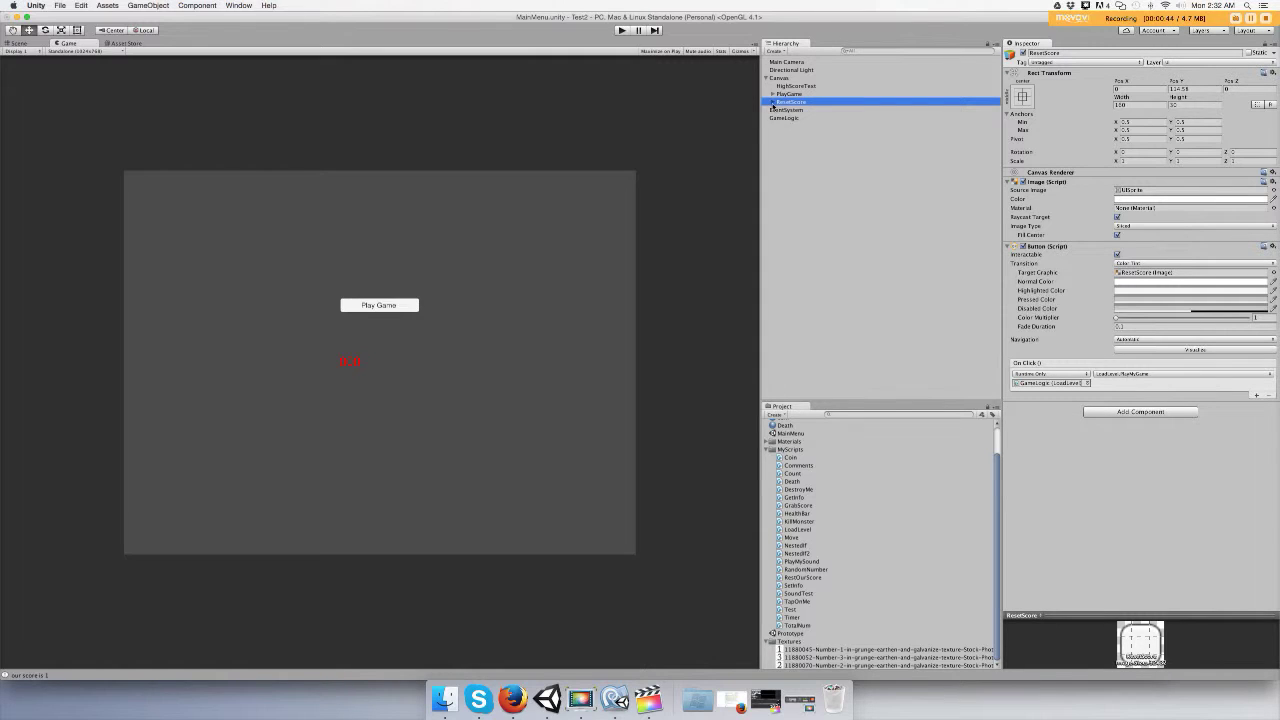
Rename the copy's Text child to ResetText and change its label to 'Reset Score'
left_click(772, 103)
left_click(806, 110)
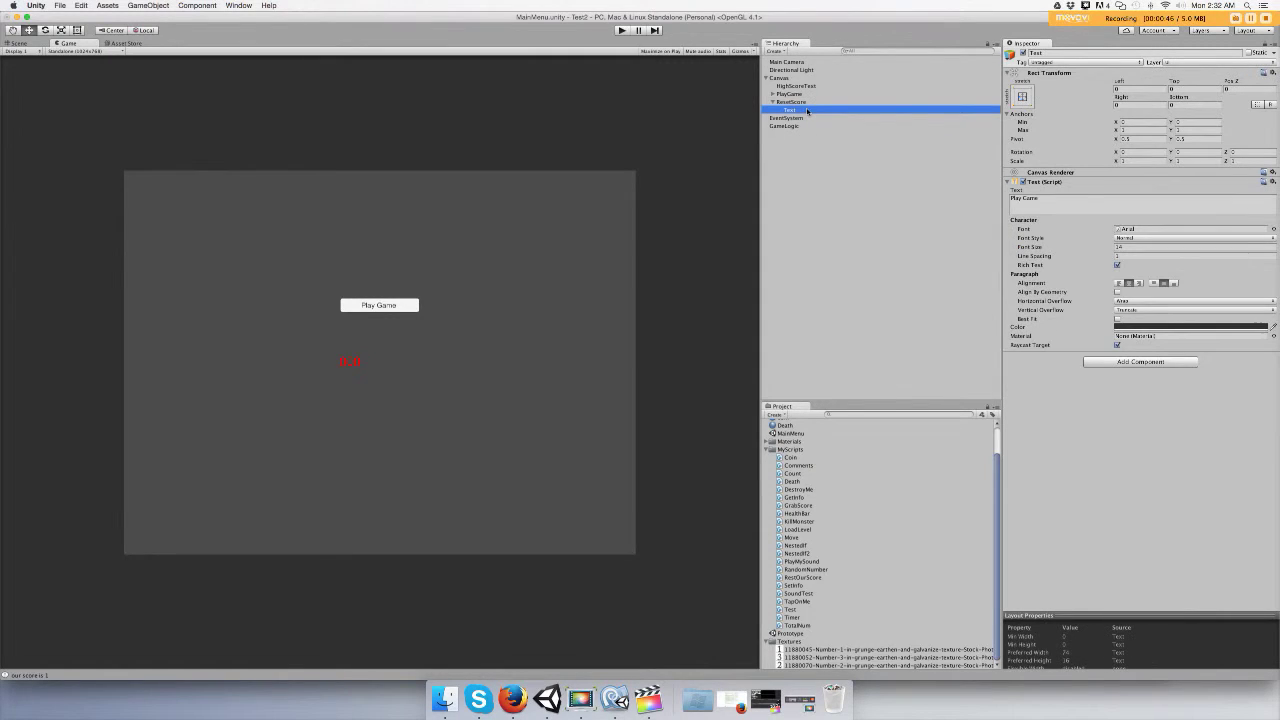
left_click(807, 110)
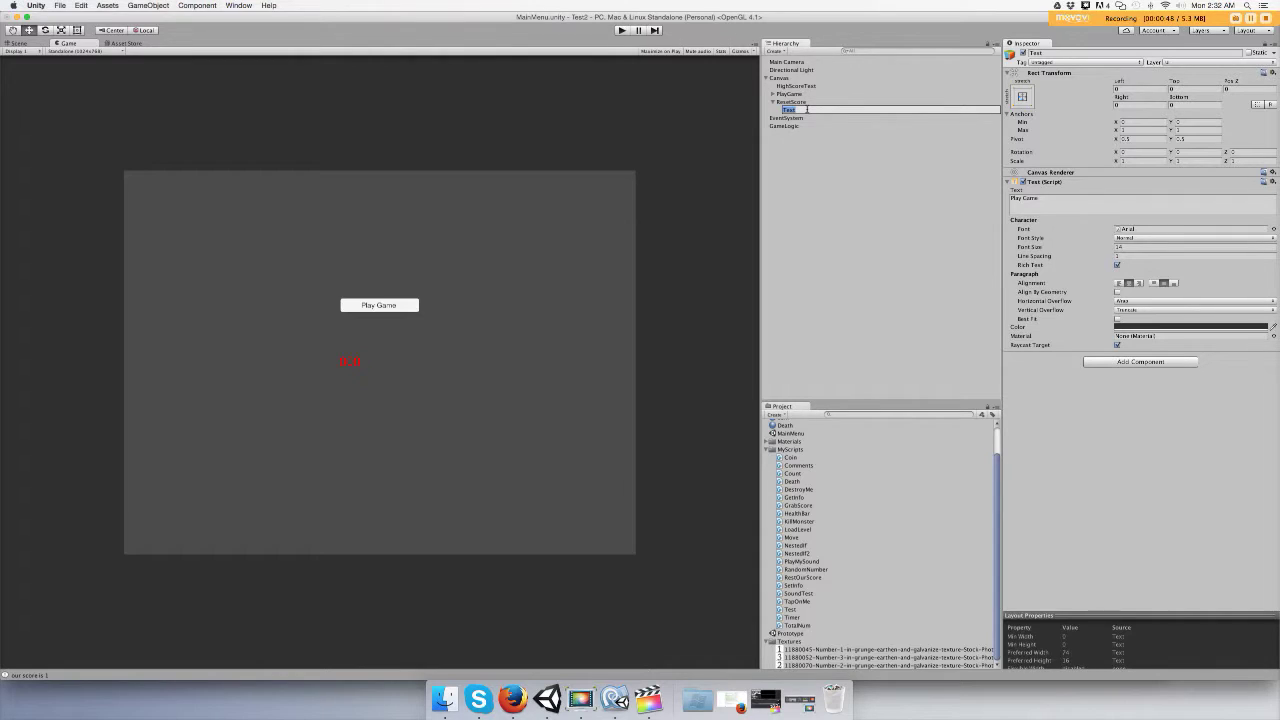
type("Reset")
type("Te")
key("Return")
left_click(1070, 202)
key("BackSpace")
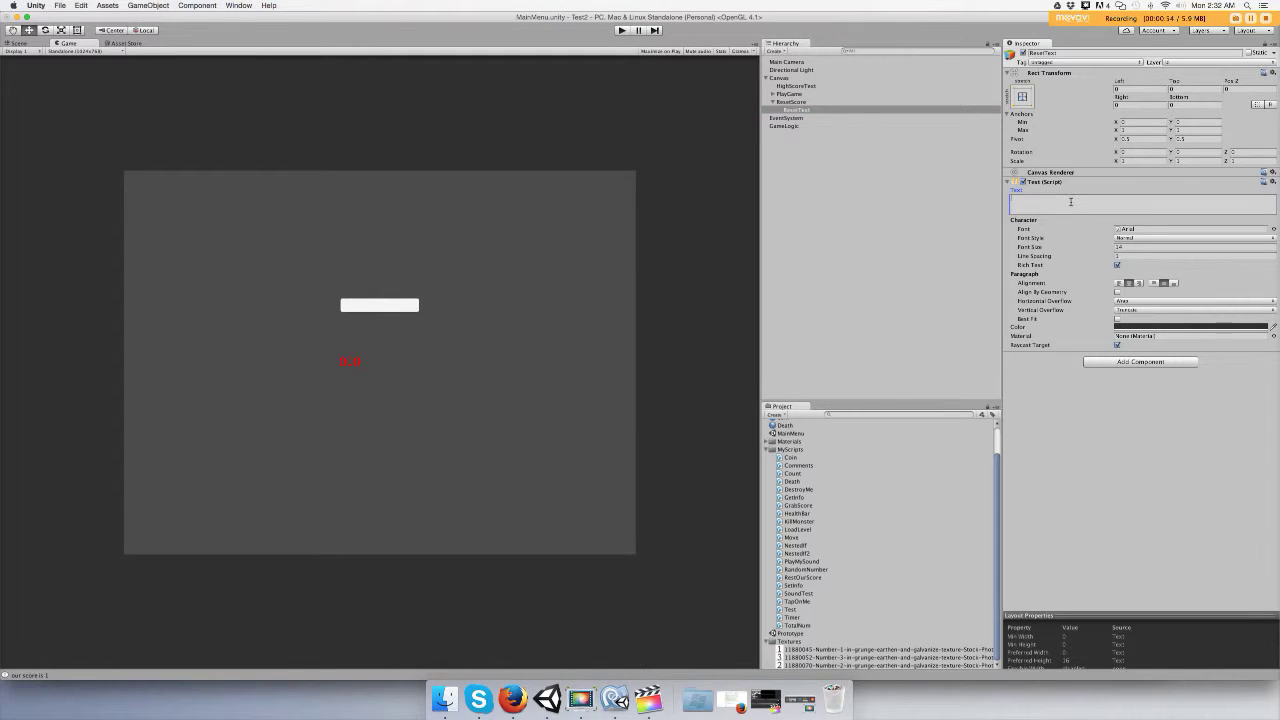
type("Re")
type("set S")
type("core")
Lower the ResetScore button's Pos Y so it sits below Play Game
left_click(932, 101)
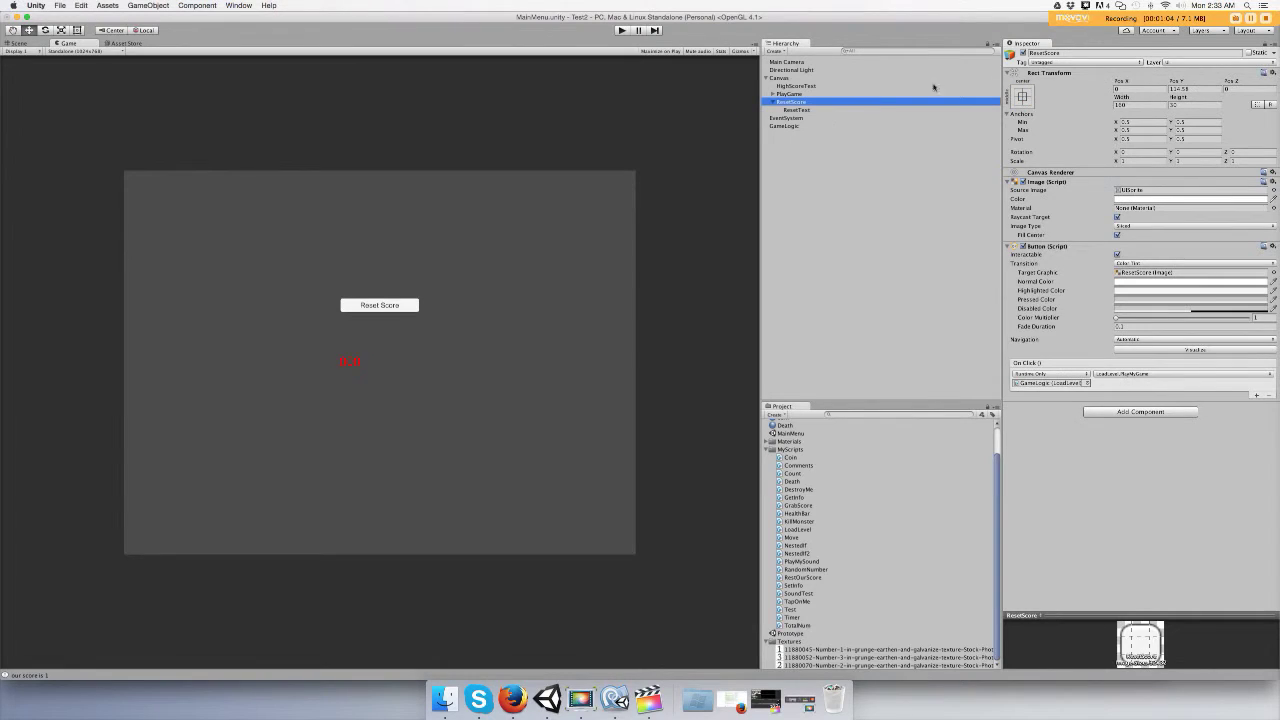
left_click(1177, 82)
left_click_drag(1177, 82, 374, 103)
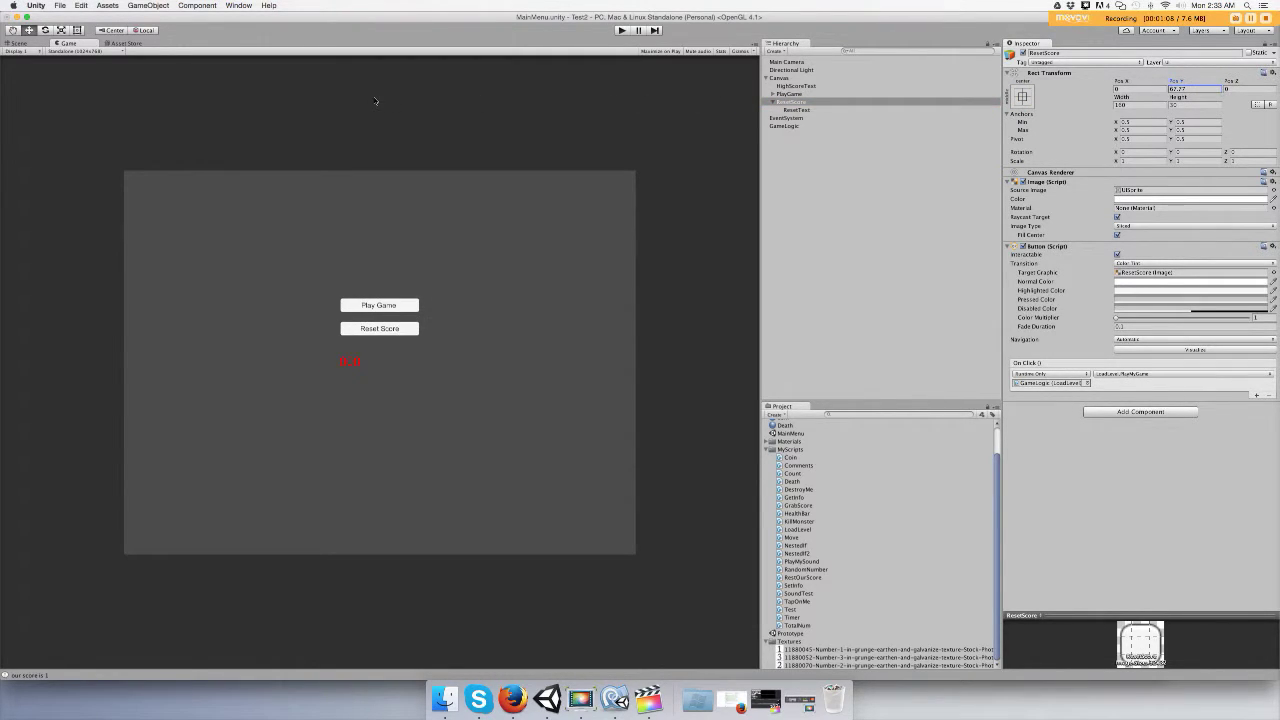
left_click(796, 127)
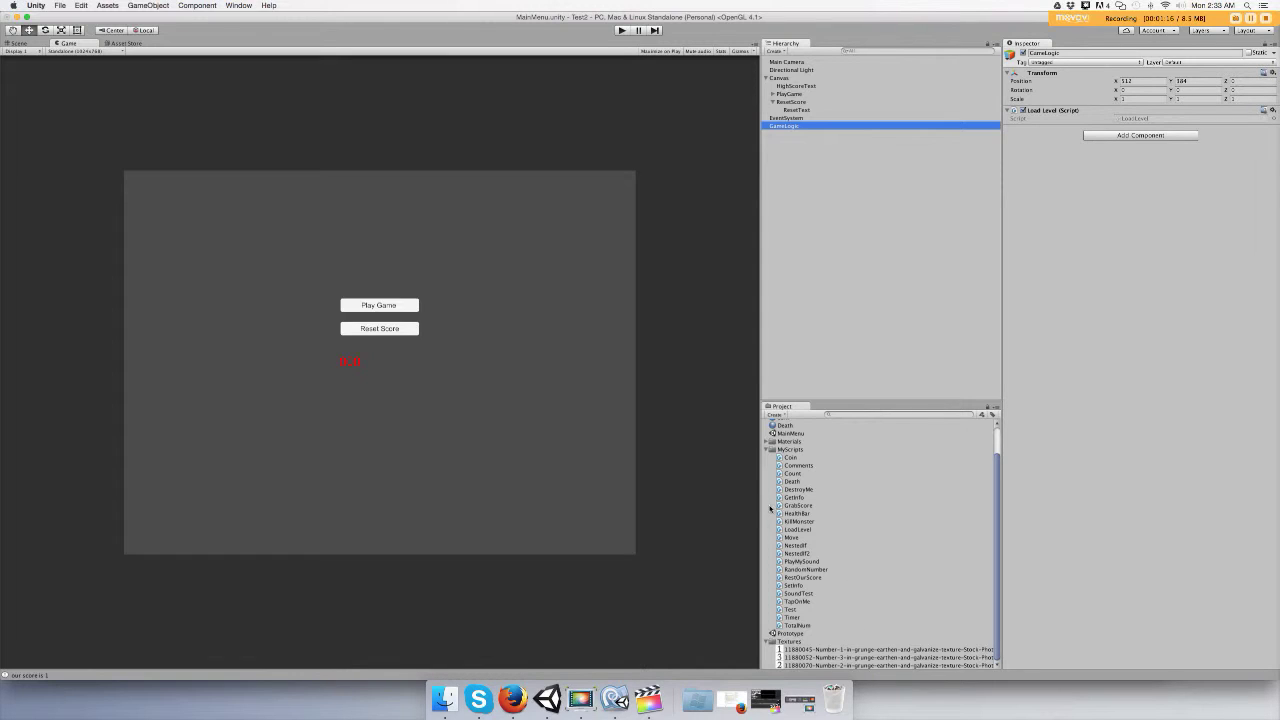
Open RestOurScore in MonoDevelop and review its using lines and myText declaration
left_click(808, 578)
double_click(808, 578)
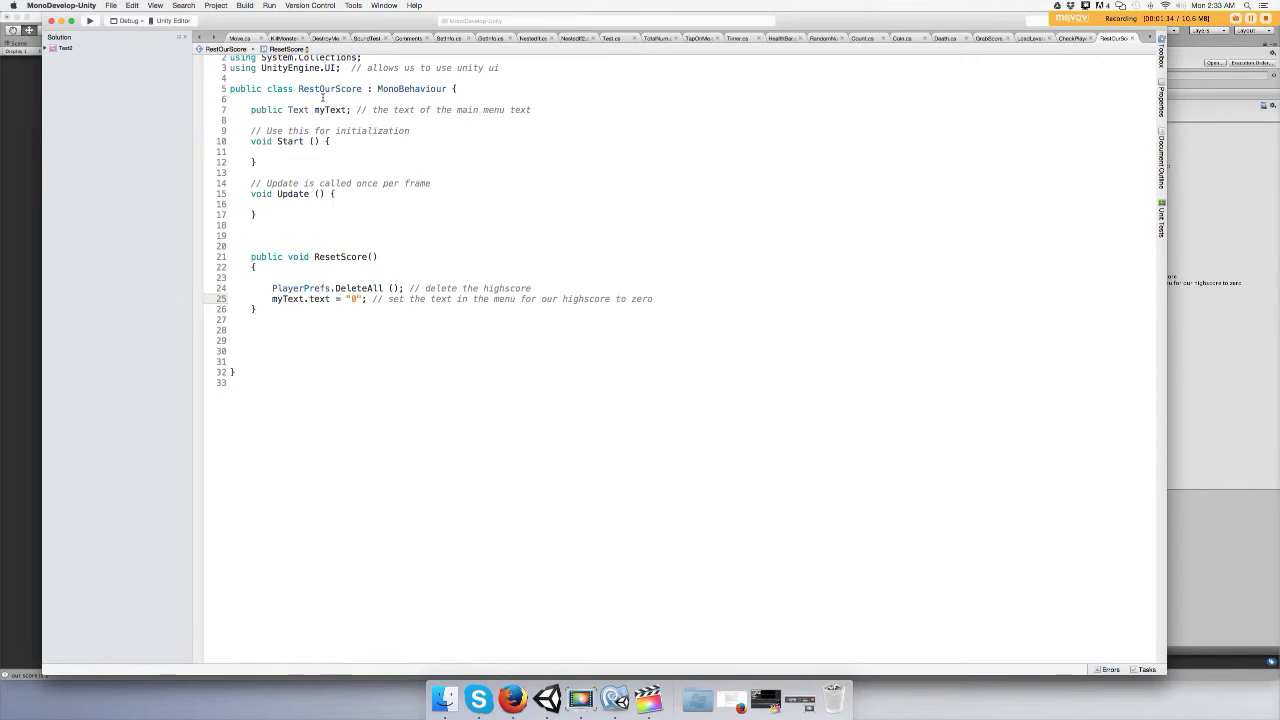
scroll(330, 95, "up", 1)
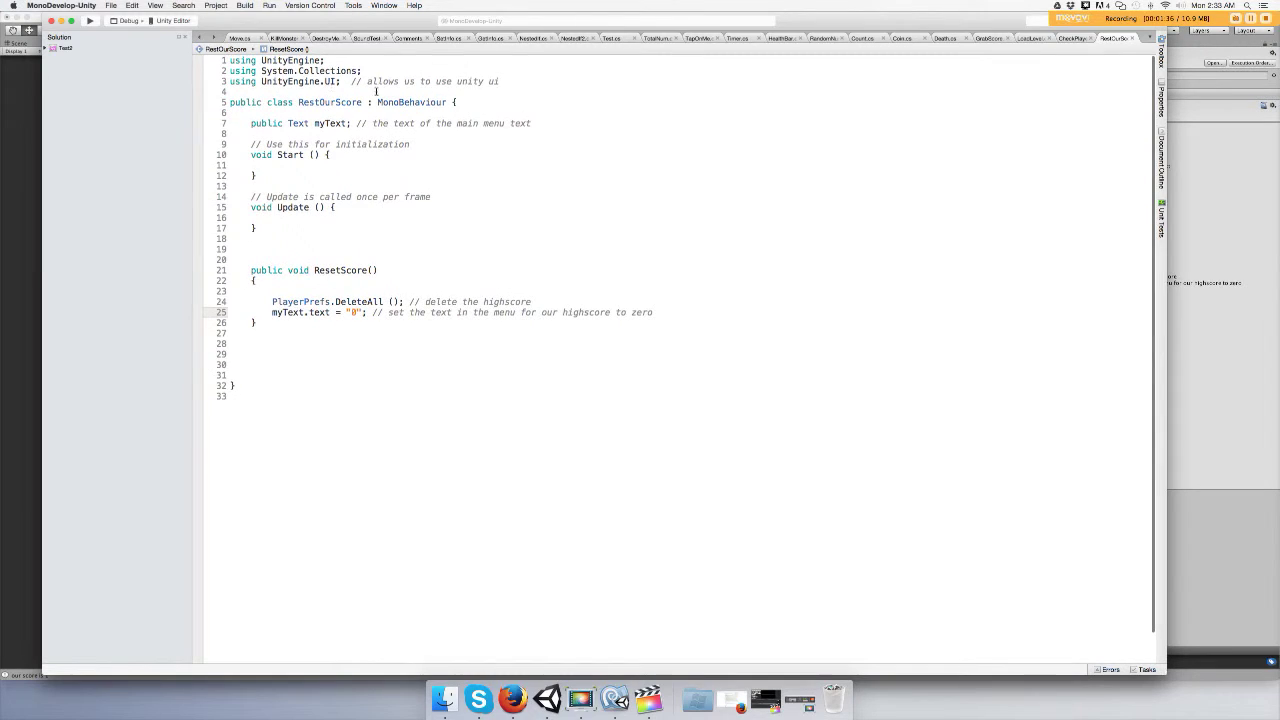
left_click_drag(502, 82, 222, 85)
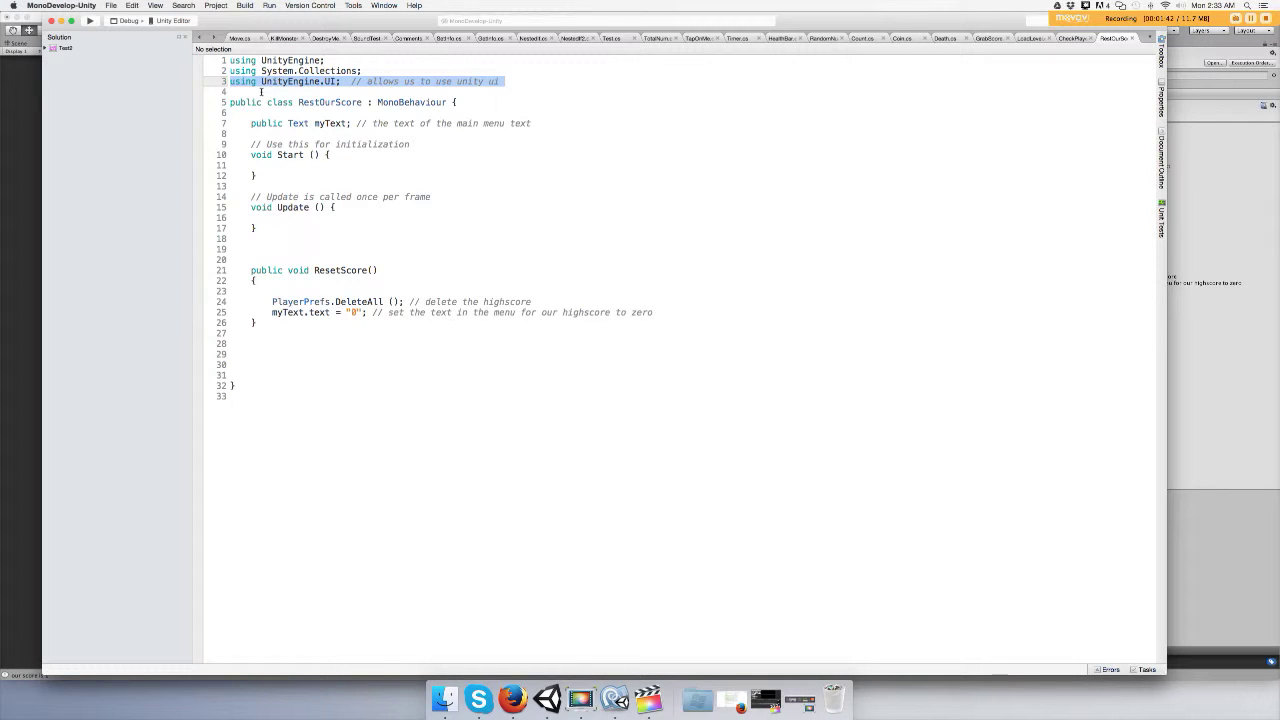
left_click(492, 84)
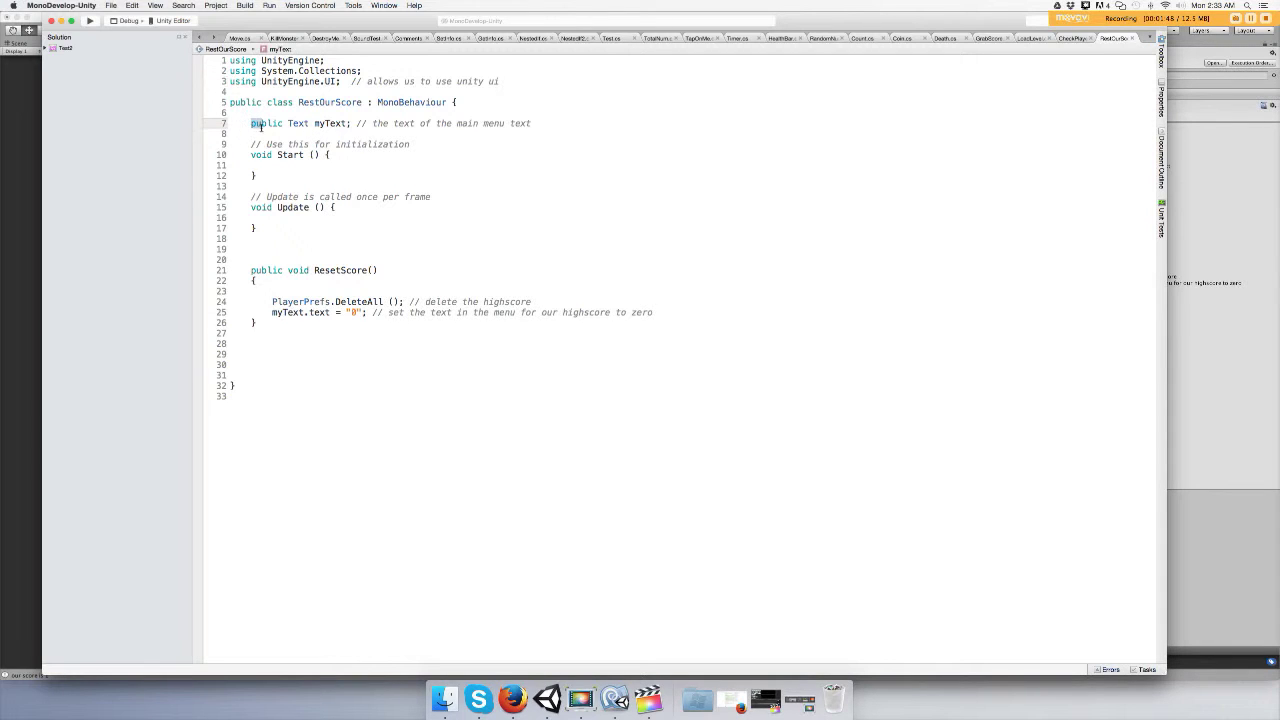
left_click_drag(253, 123, 354, 124)
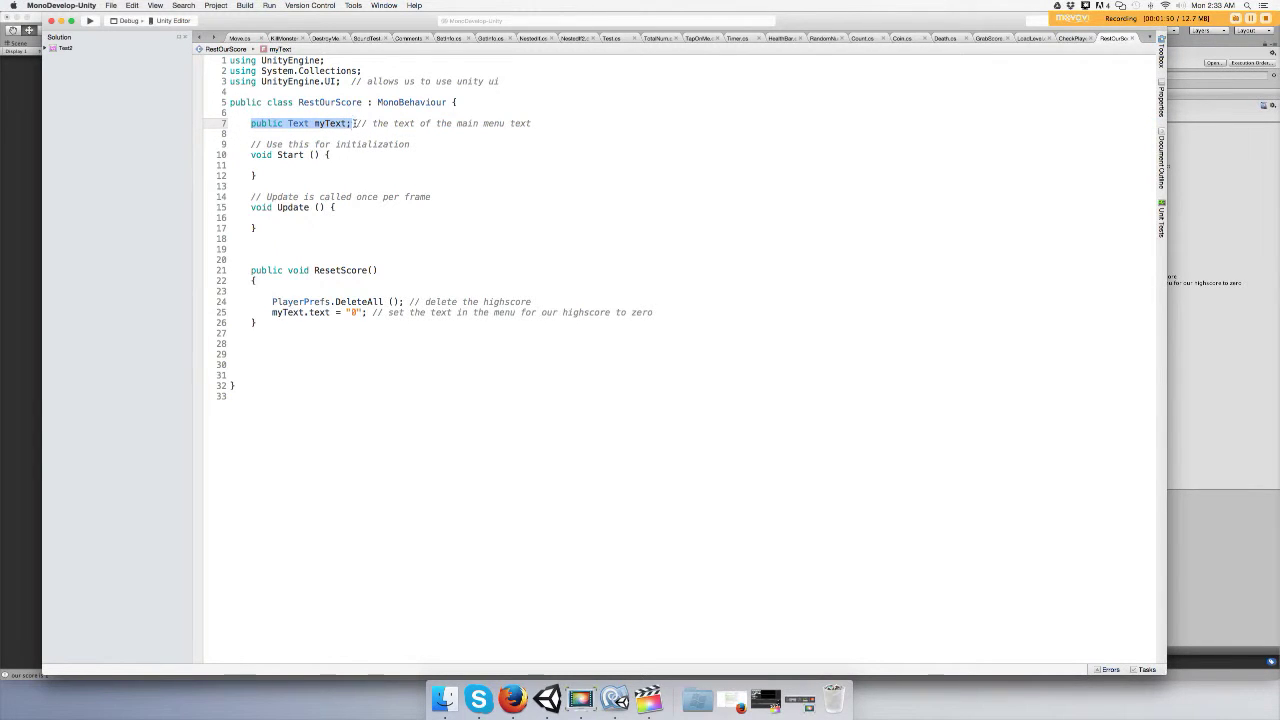
left_click(368, 123)
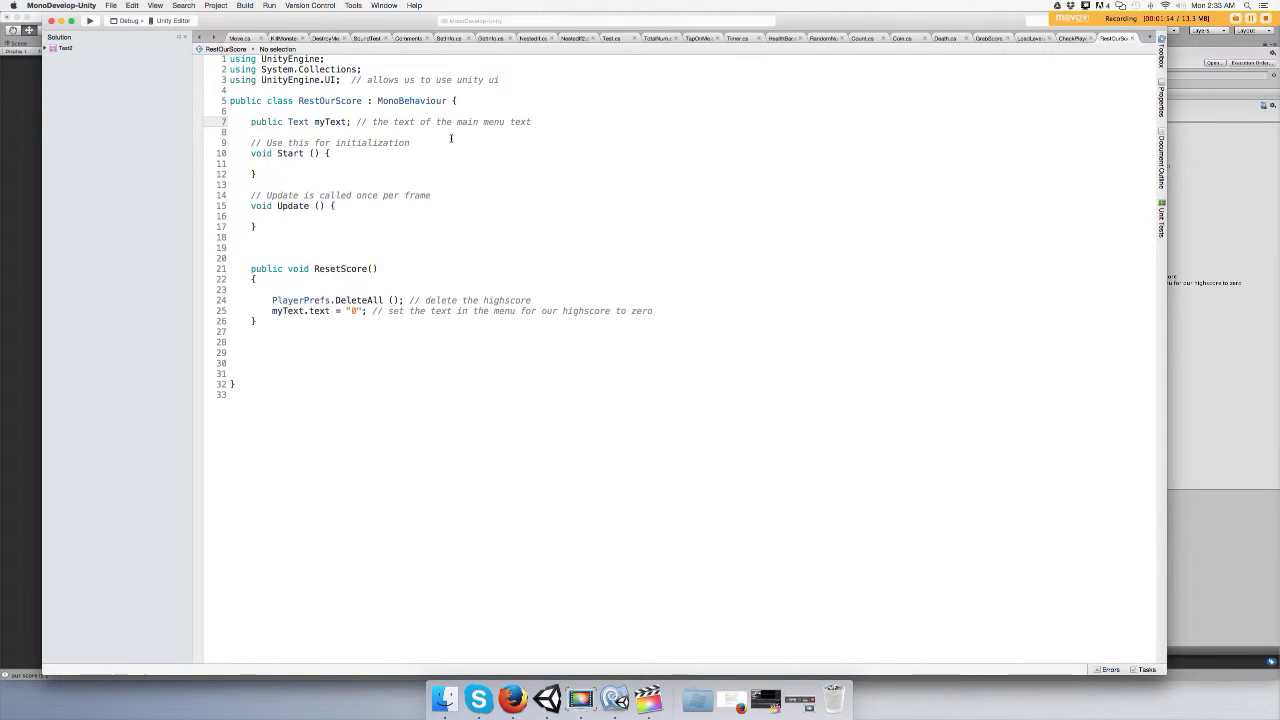
Review the PlayerPrefs.DeleteAll and myText.text = "0" lines, then return to Unity
scroll(438, 210, "down", 2)
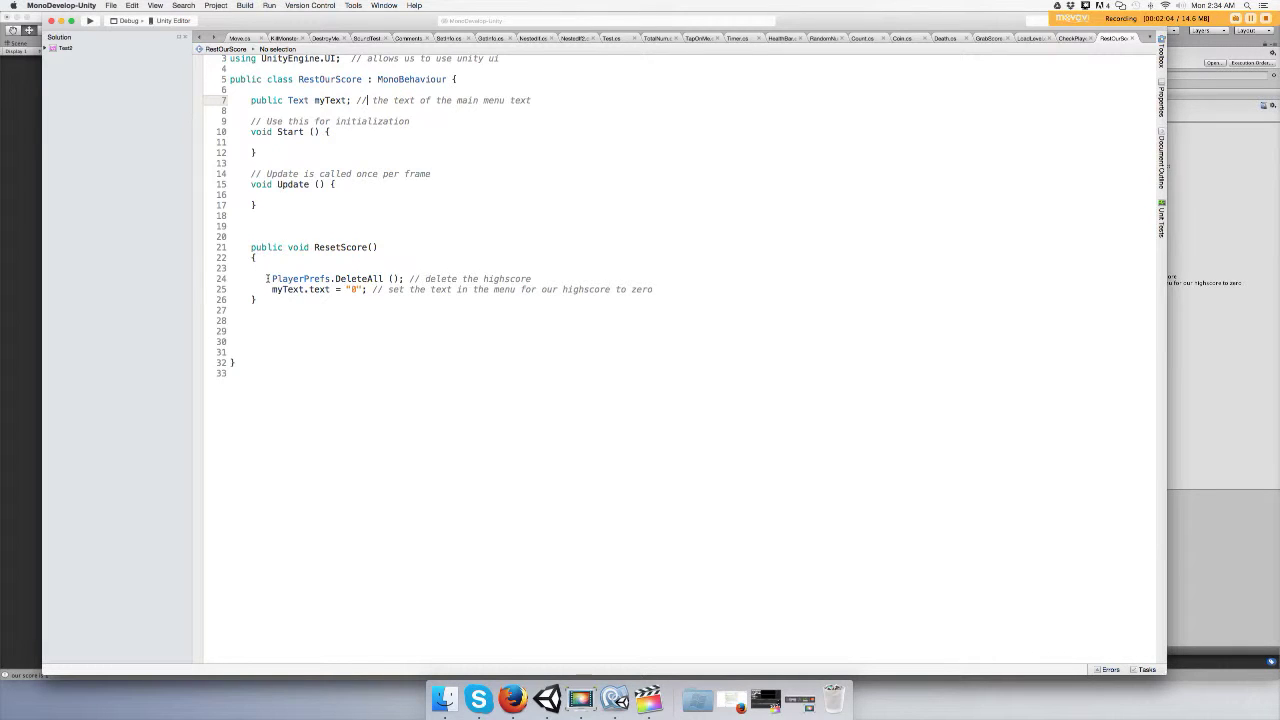
left_click_drag(268, 279, 546, 274)
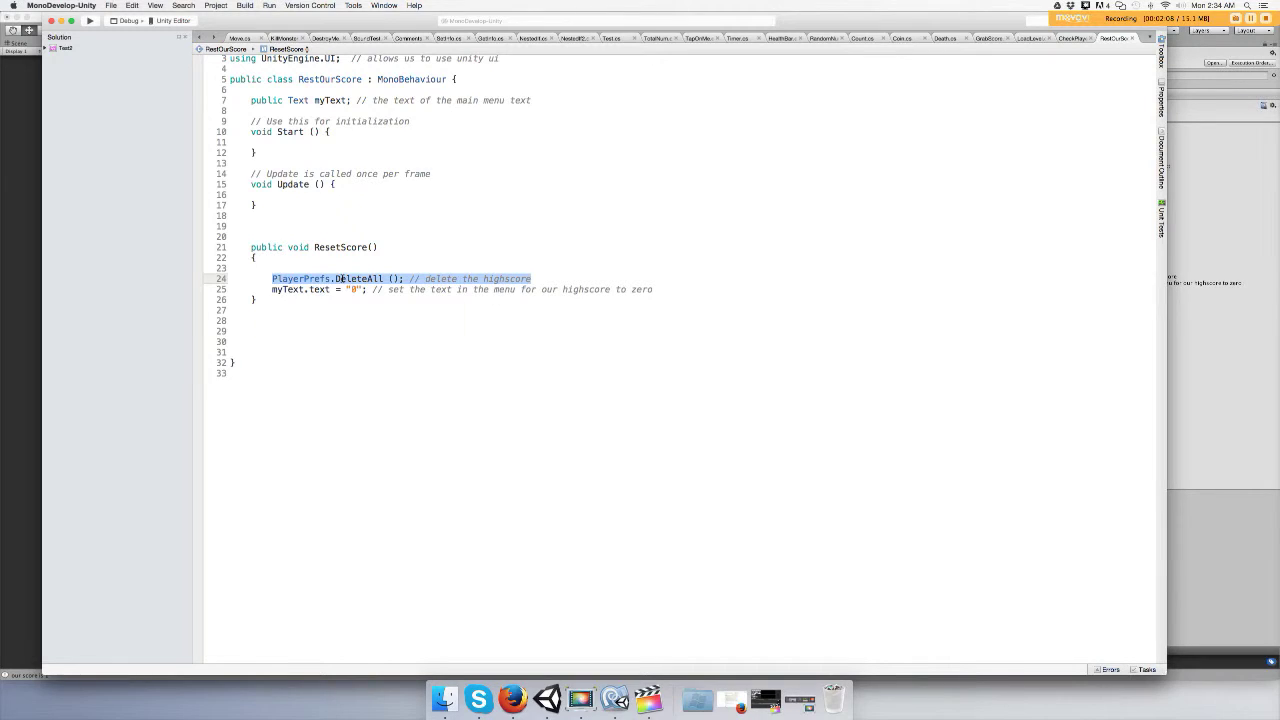
left_click(399, 302)
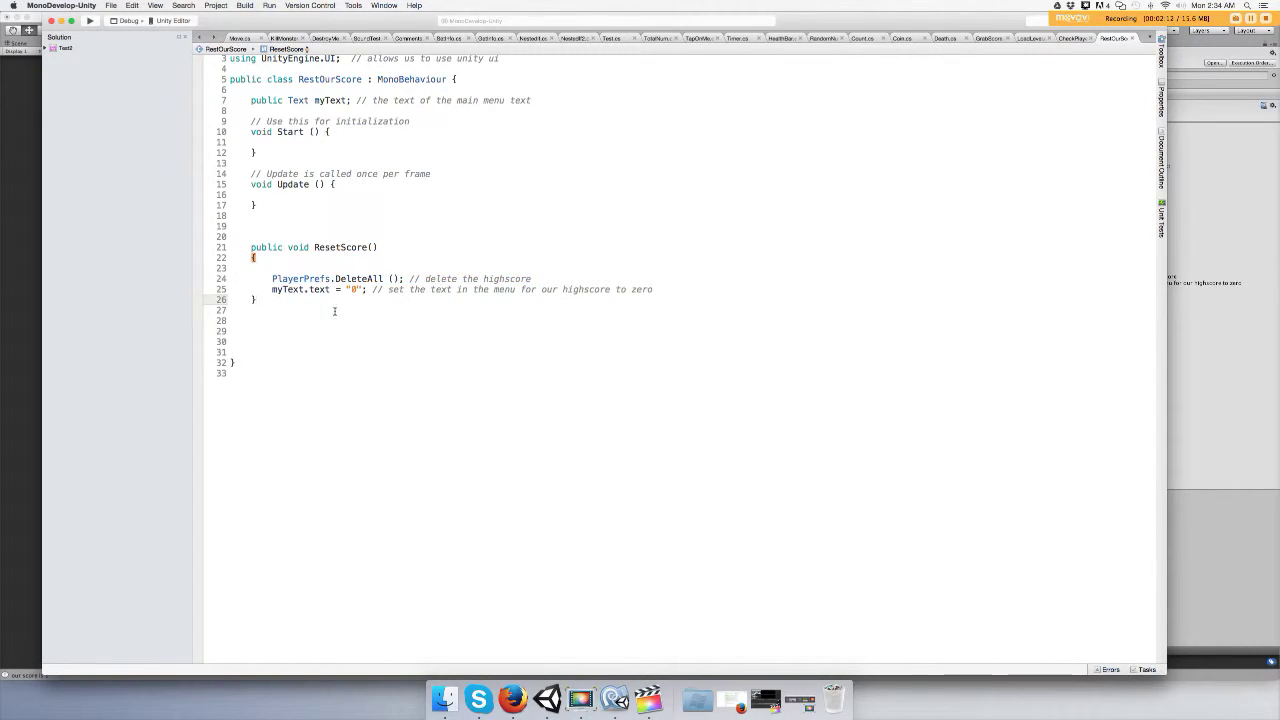
left_click(272, 290, "shift")
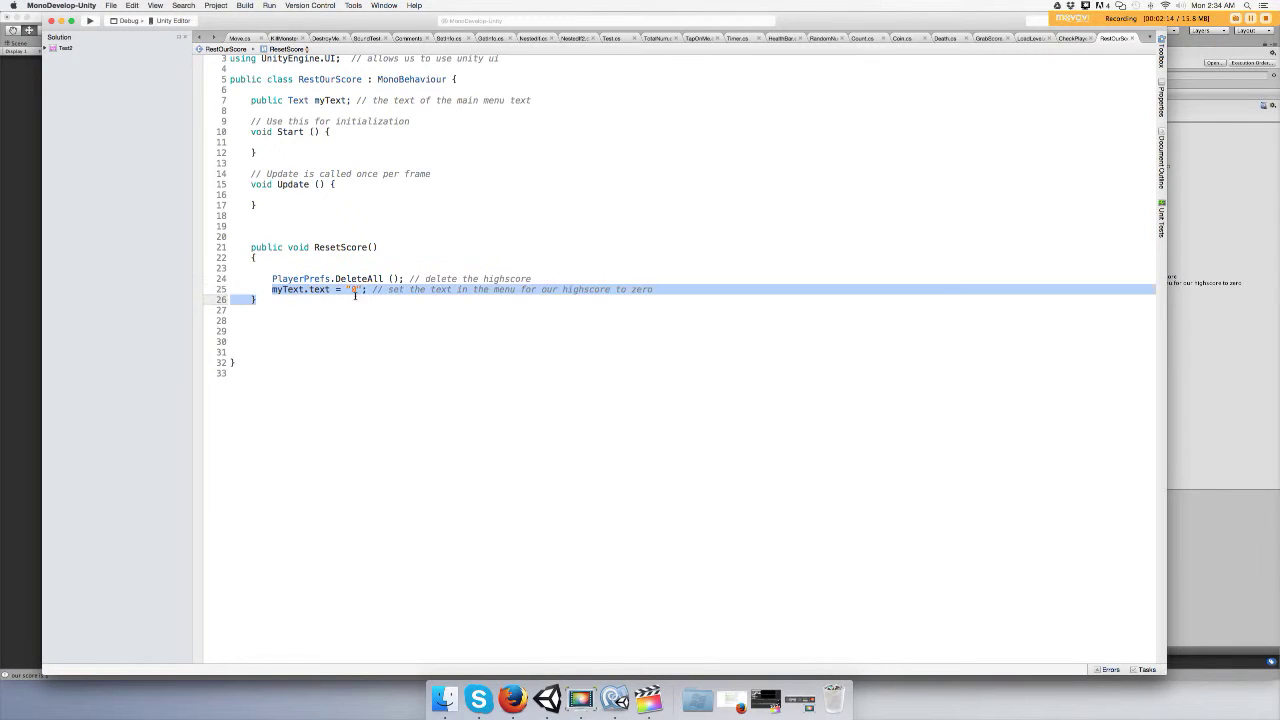
left_click(370, 290, "shift")
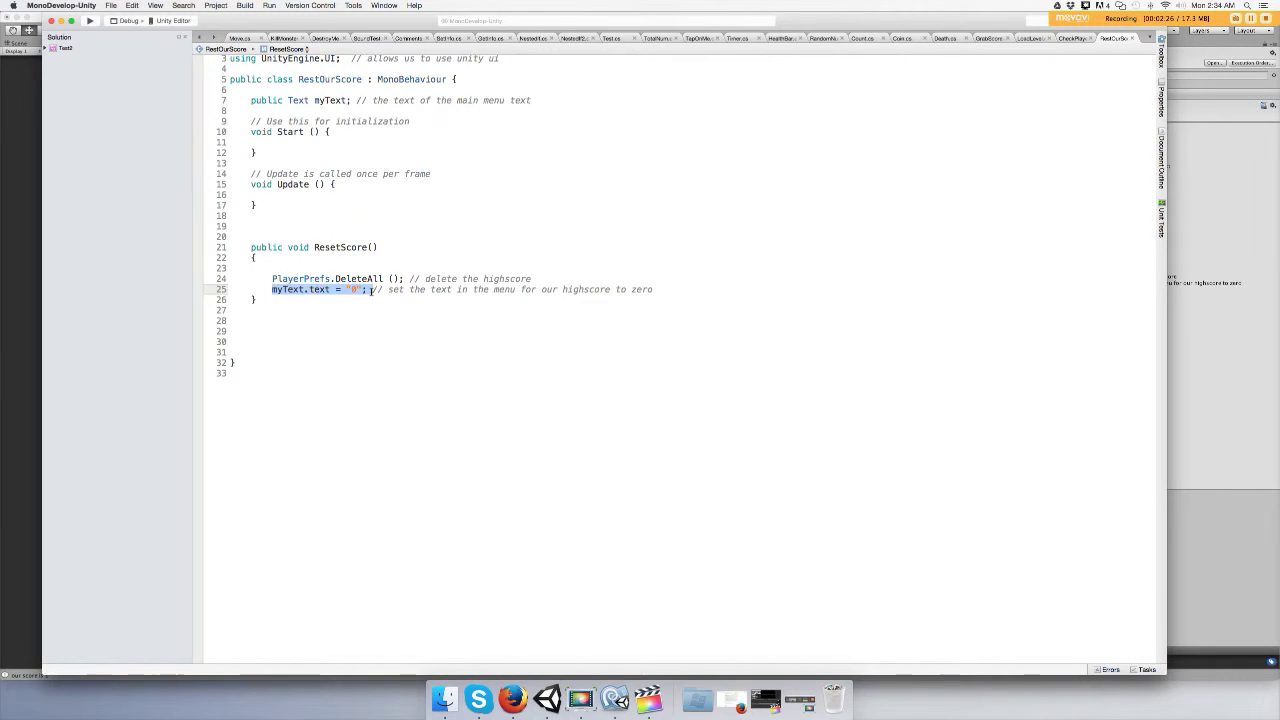
left_click(547, 698)
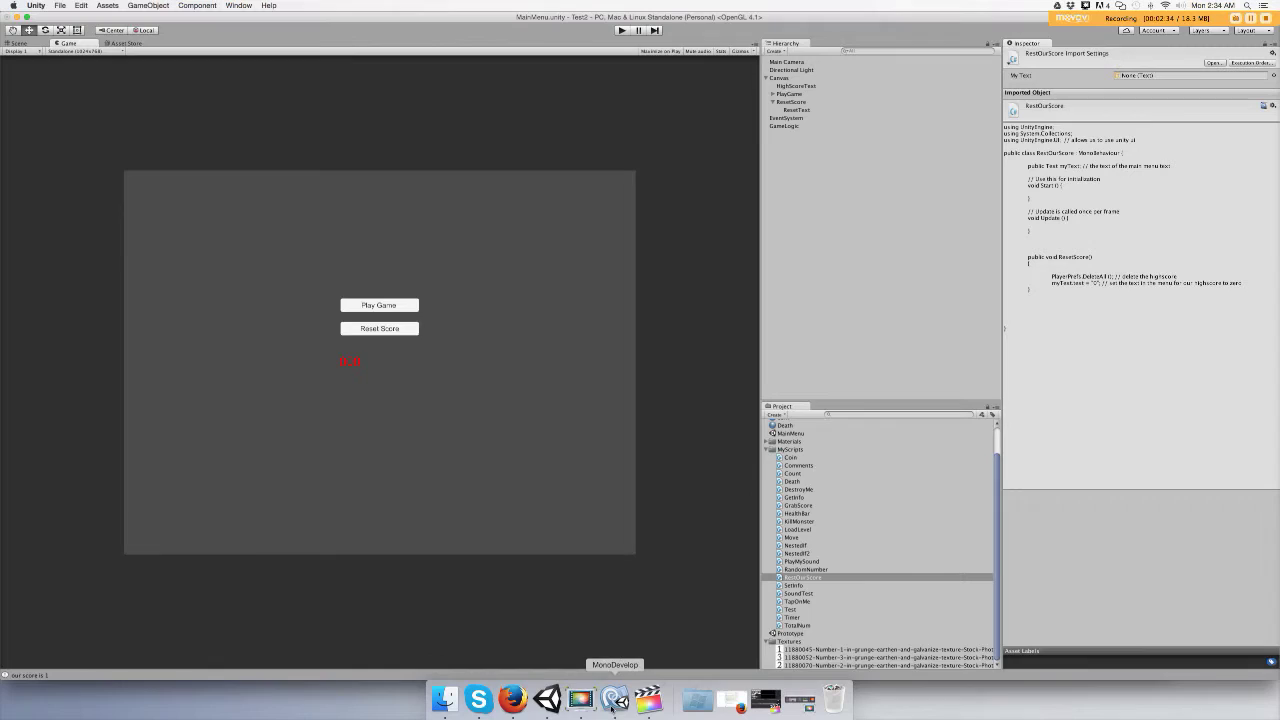
Look over RestOurScore.cs, then inspect GameLogic's Transform and Load Level components in Unity
left_click(615, 698)
left_click(414, 363)
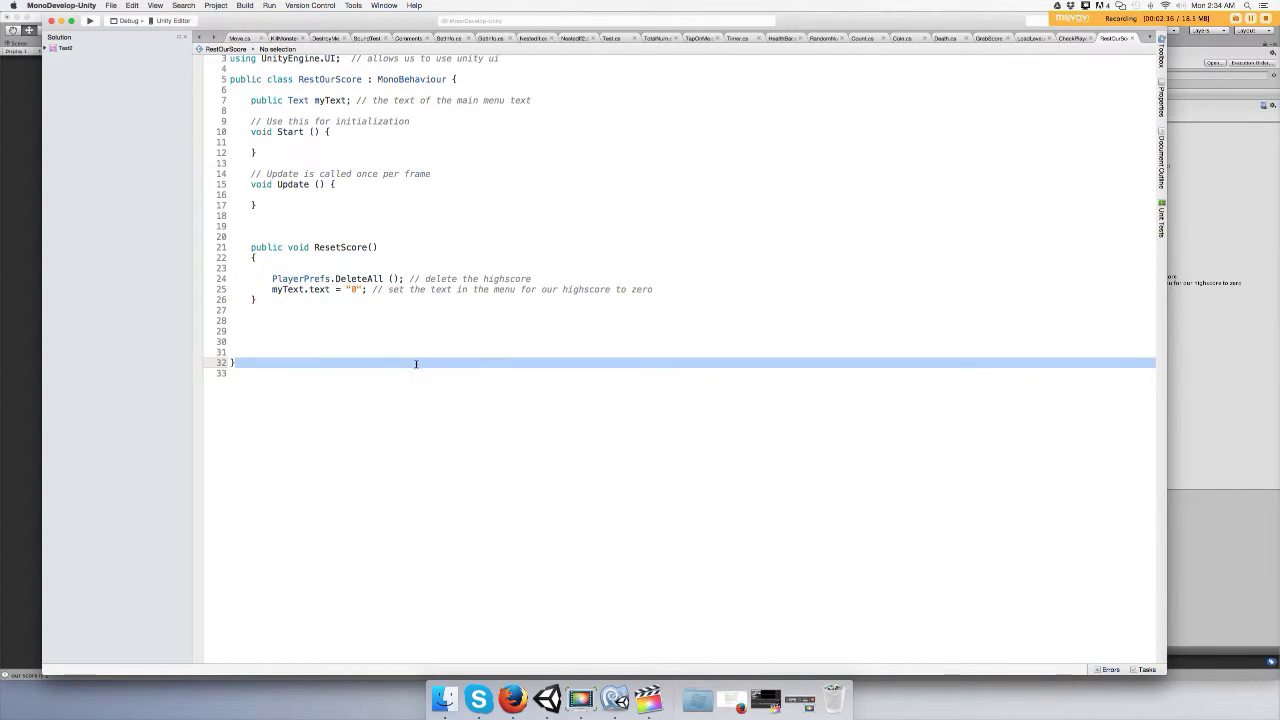
scroll(428, 320, "up", 1)
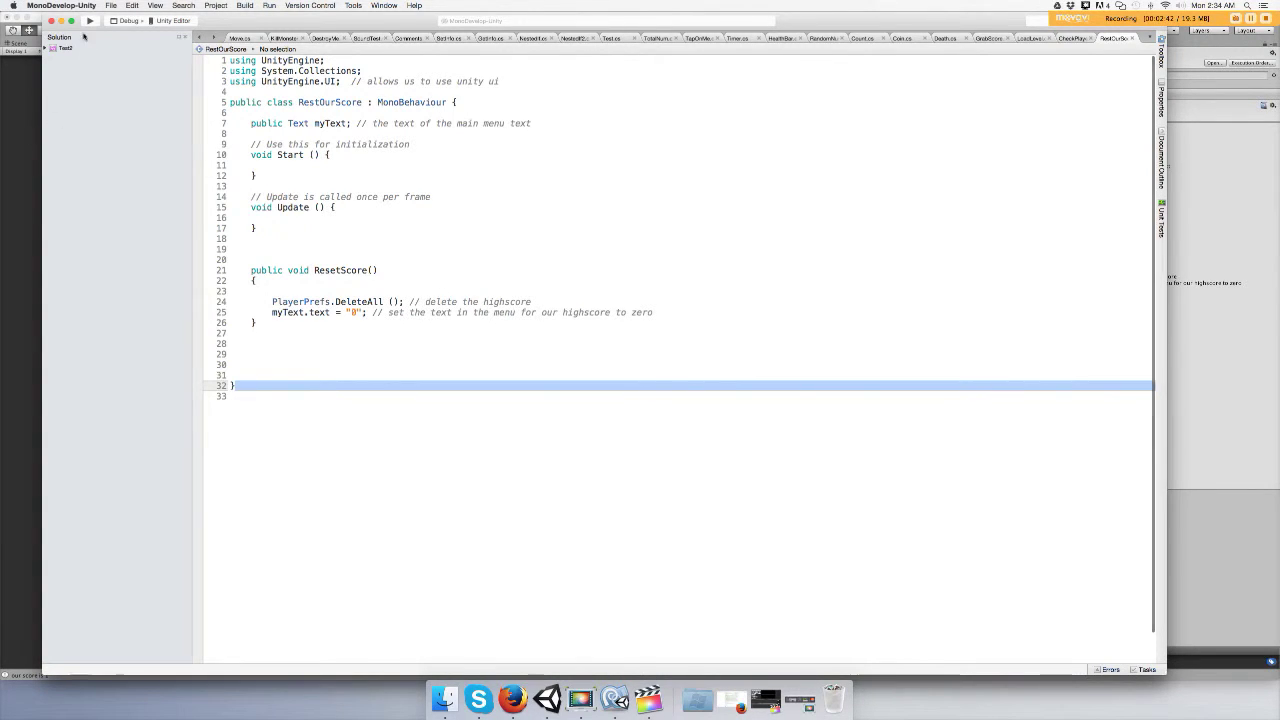
left_click(111, 6)
left_click(12, 152)
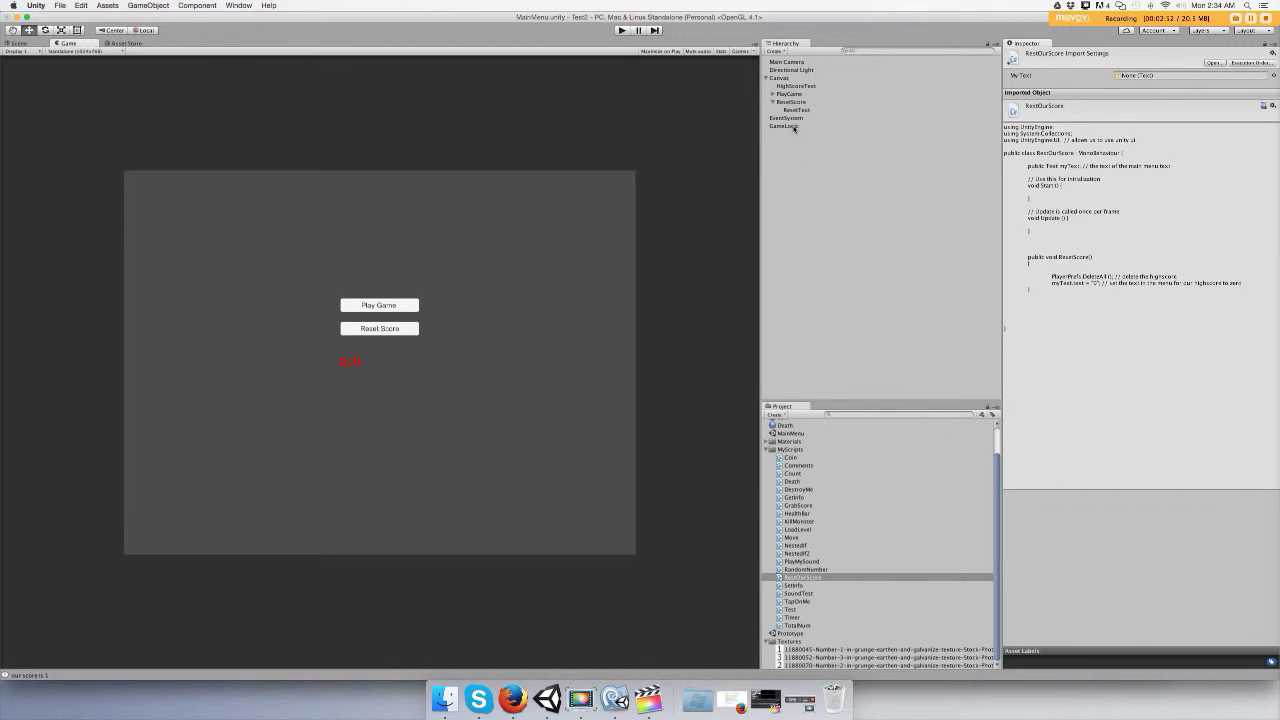
left_click(794, 127)
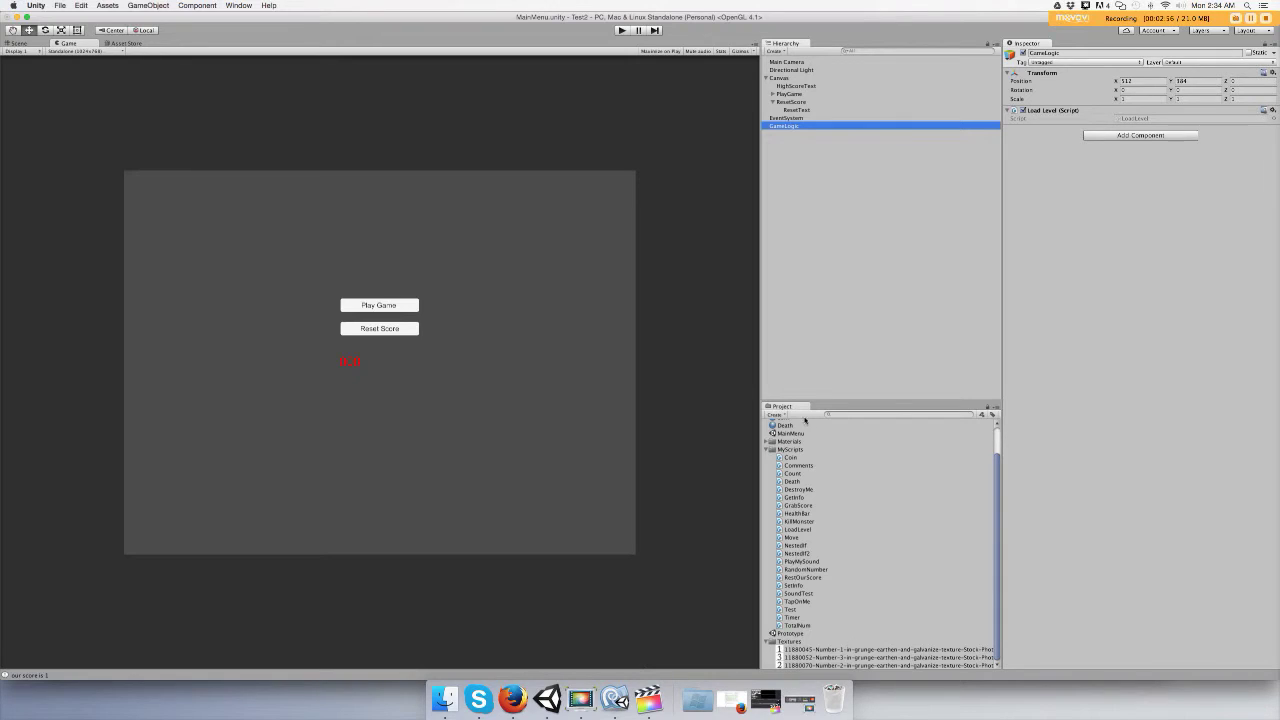
Add the RestOurScore script to GameLogic with My Text set to HighScoreText
left_click_drag(806, 577, 801, 128)
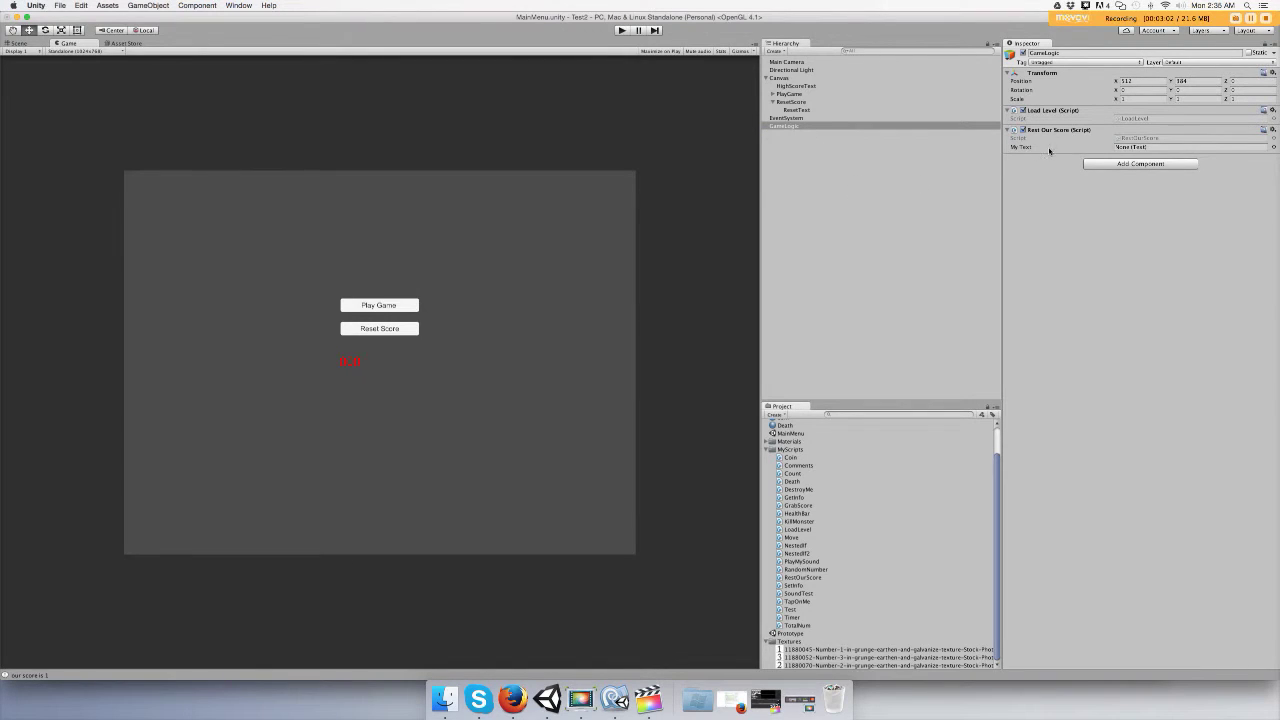
left_click(1126, 149)
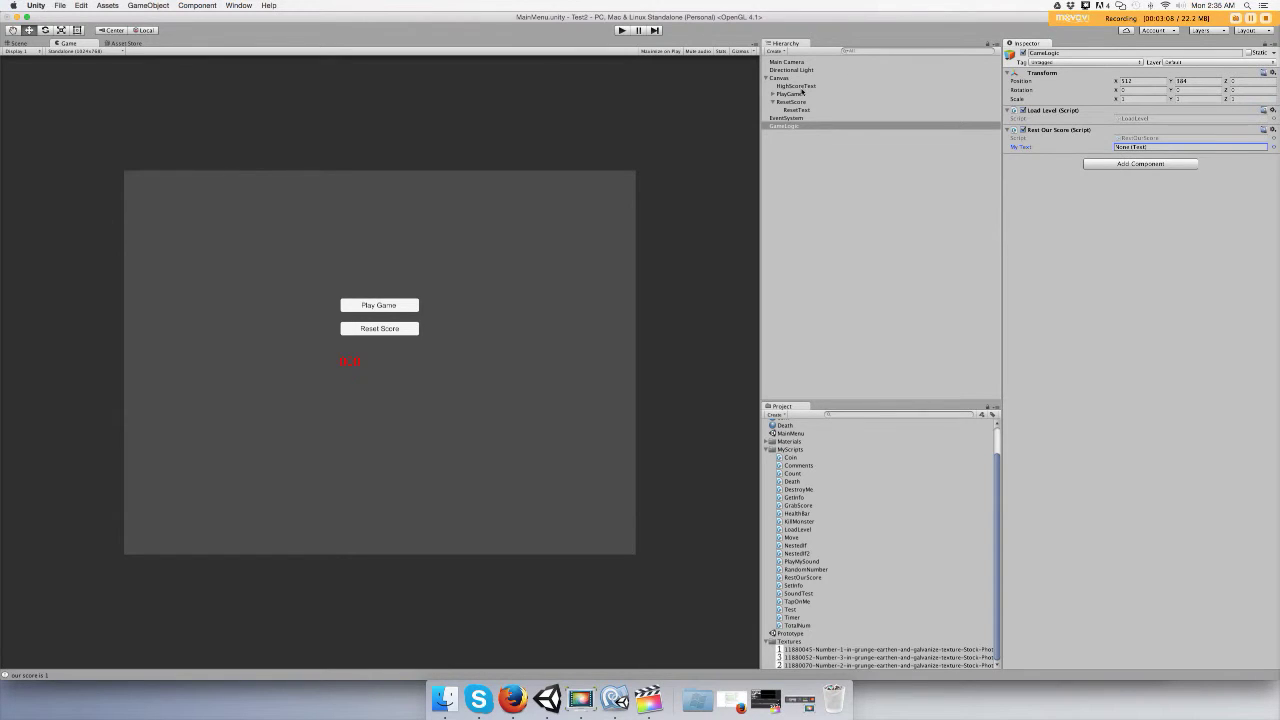
left_click_drag(797, 86, 1135, 147)
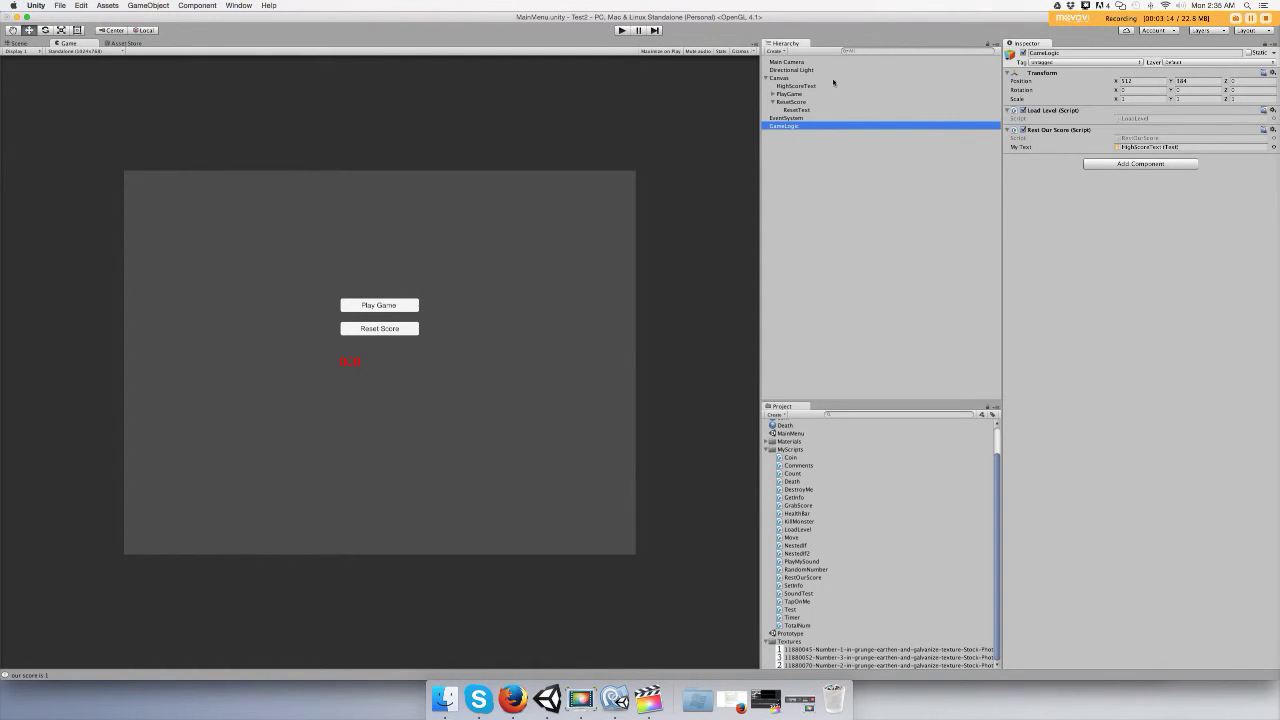
left_click(792, 102)
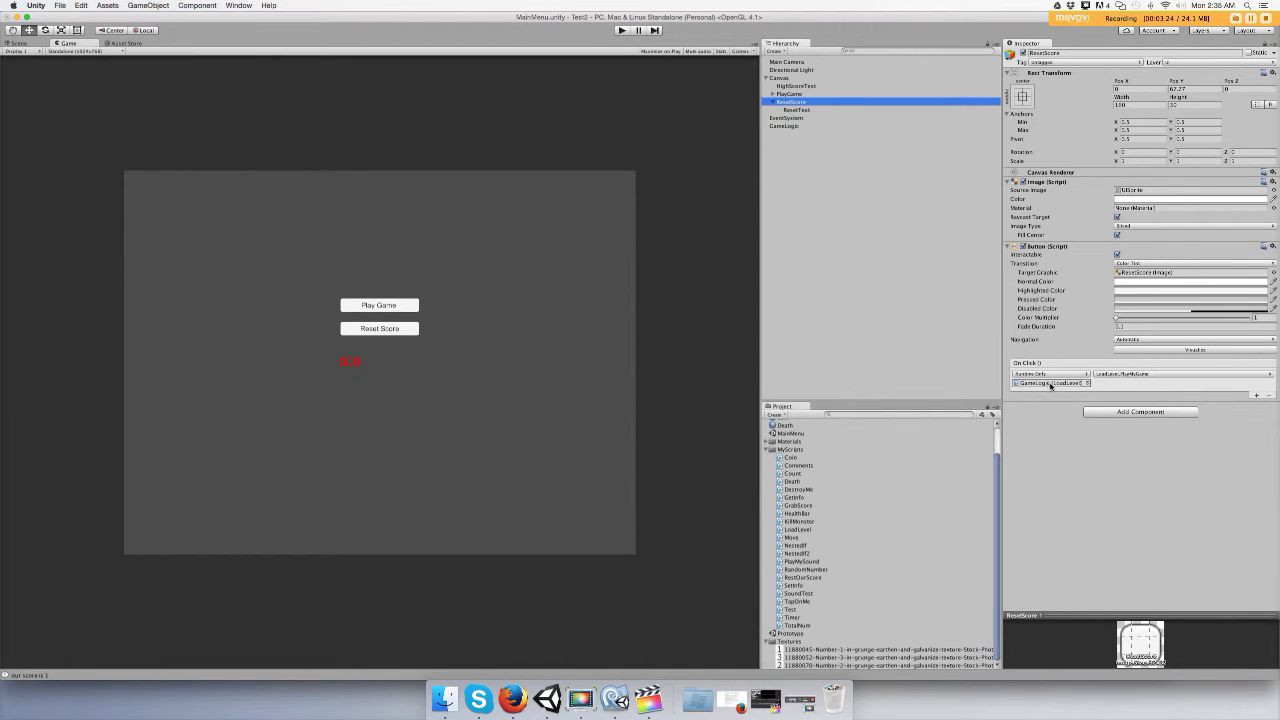
Make the Reset Score button's On Click call ResetOurScore.ResetScore() instead of LoadLevel
left_click(1118, 374)
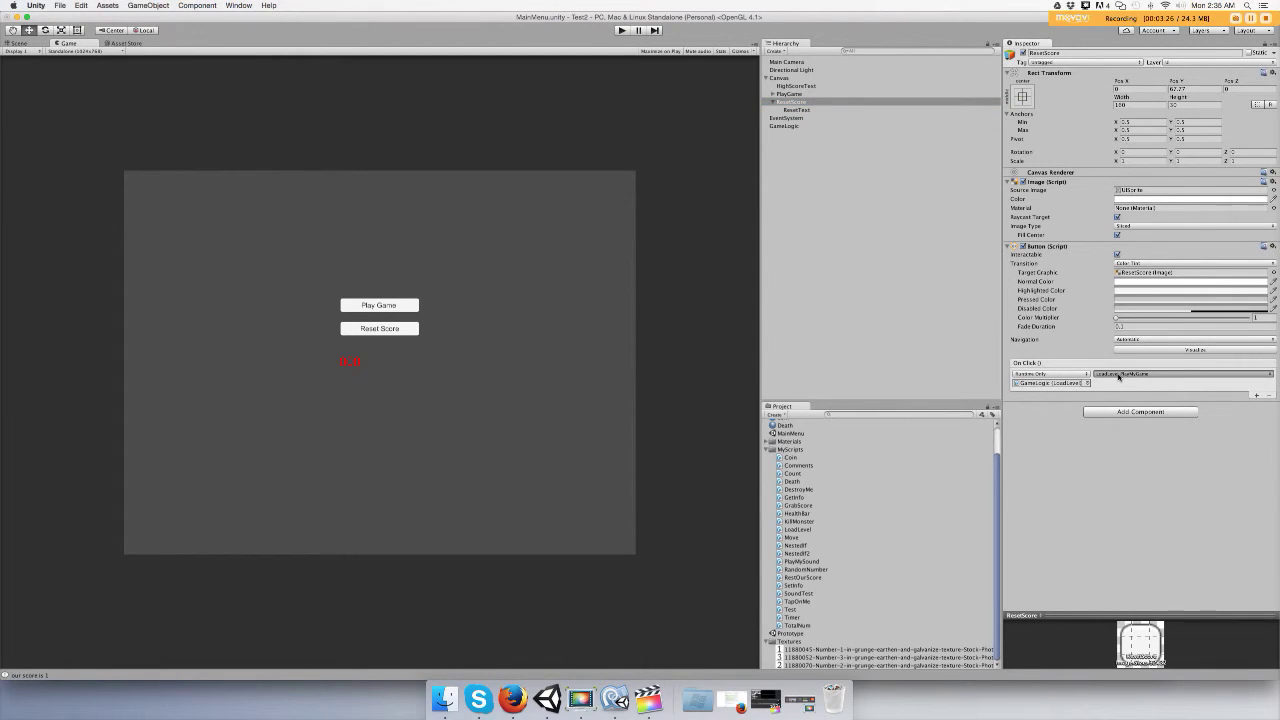
left_click(1118, 374)
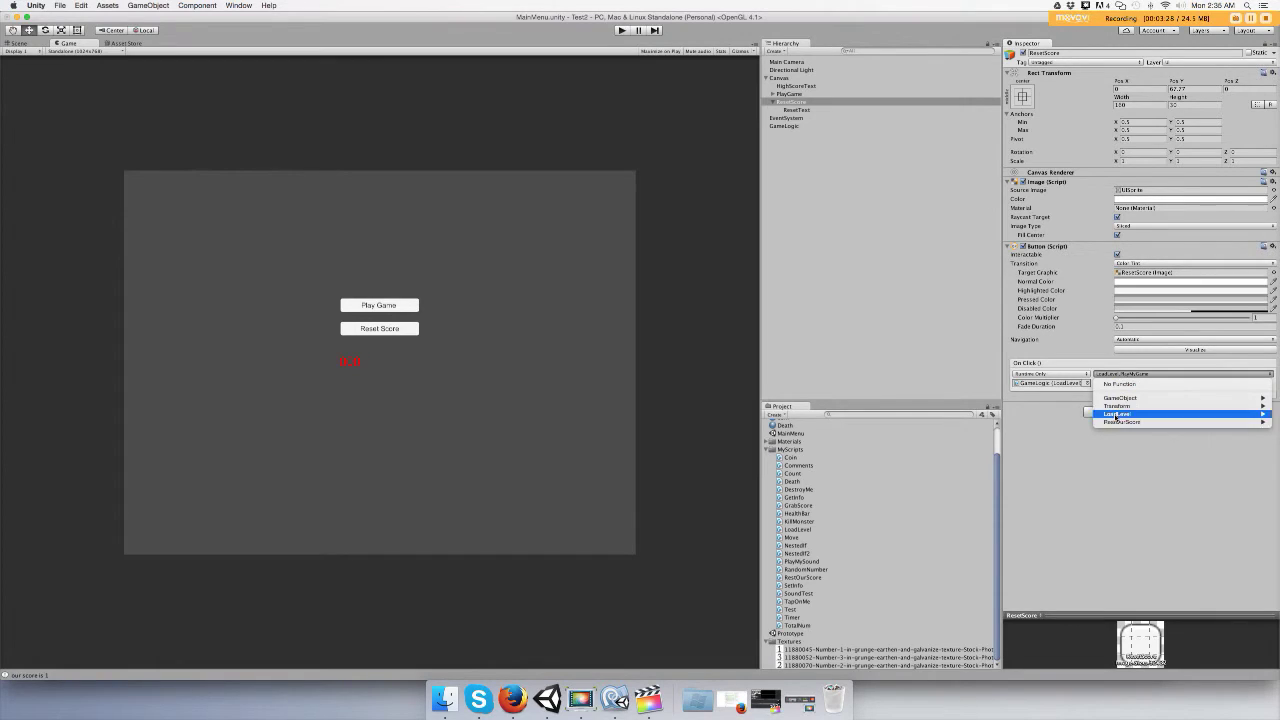
mouse_move(1160, 422)
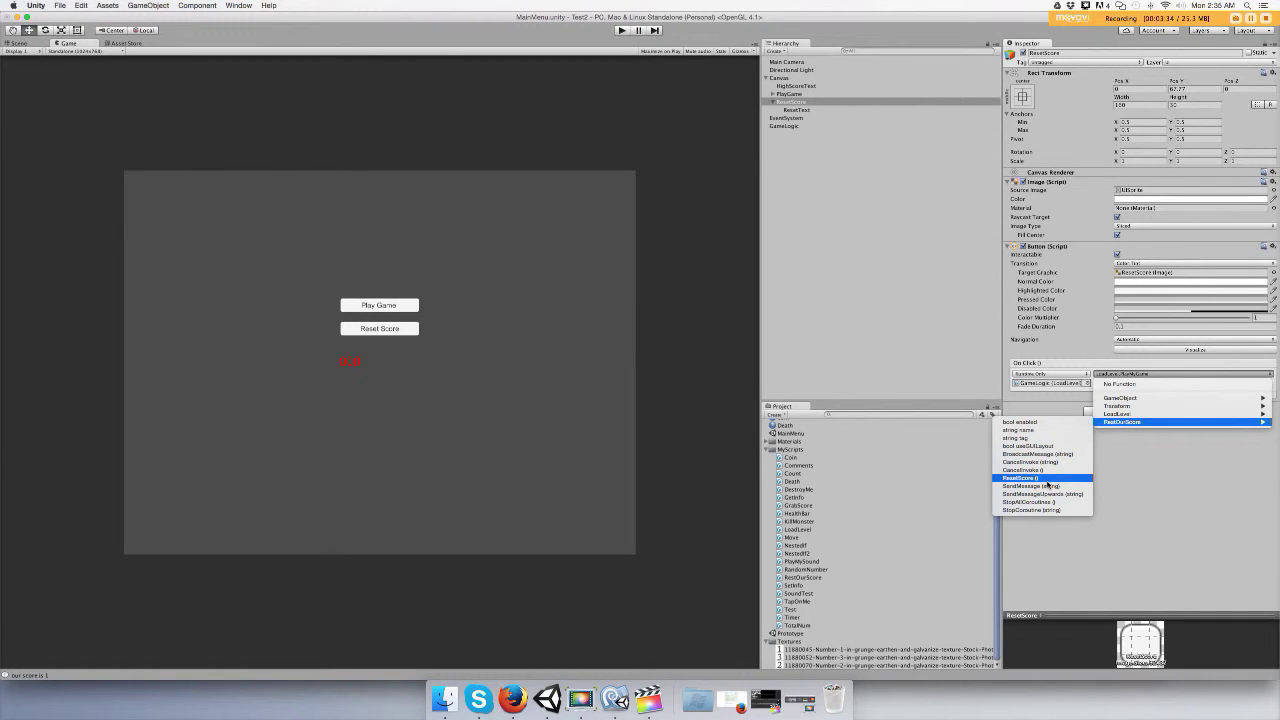
left_click(1047, 480)
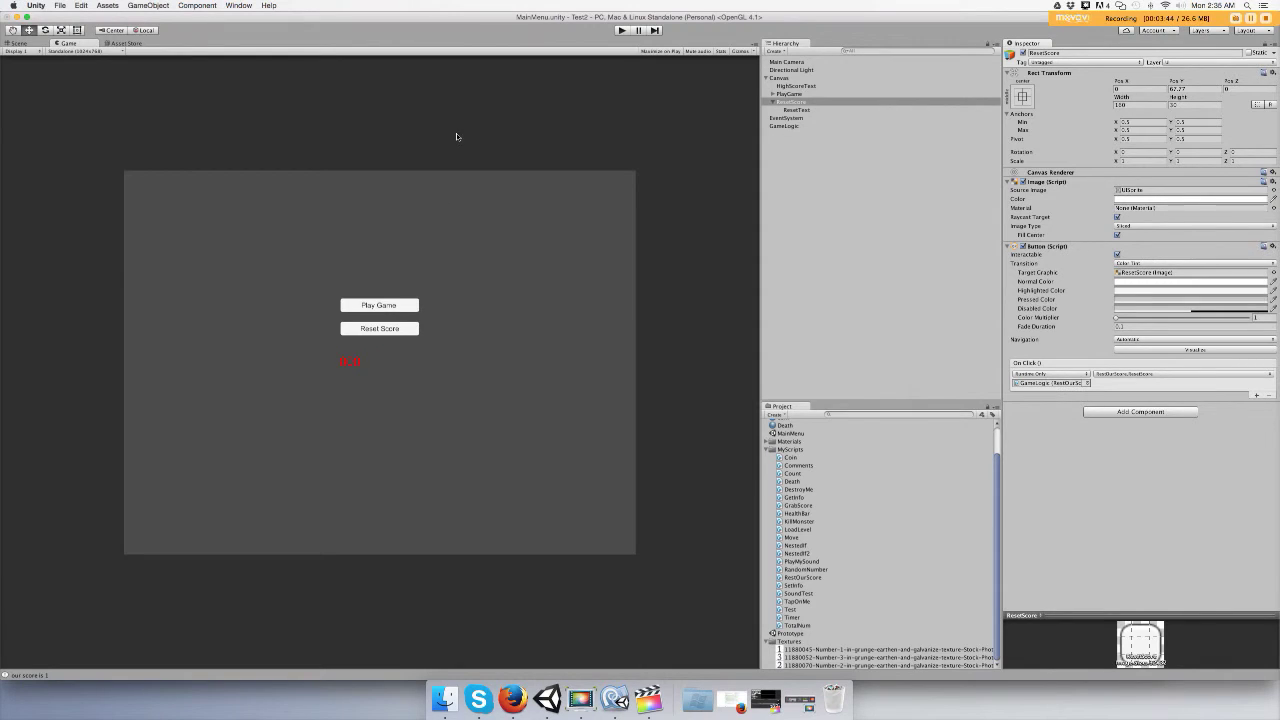
Play-test: collect a coin for a high score of 1, then reset it to 0
left_click(622, 31)
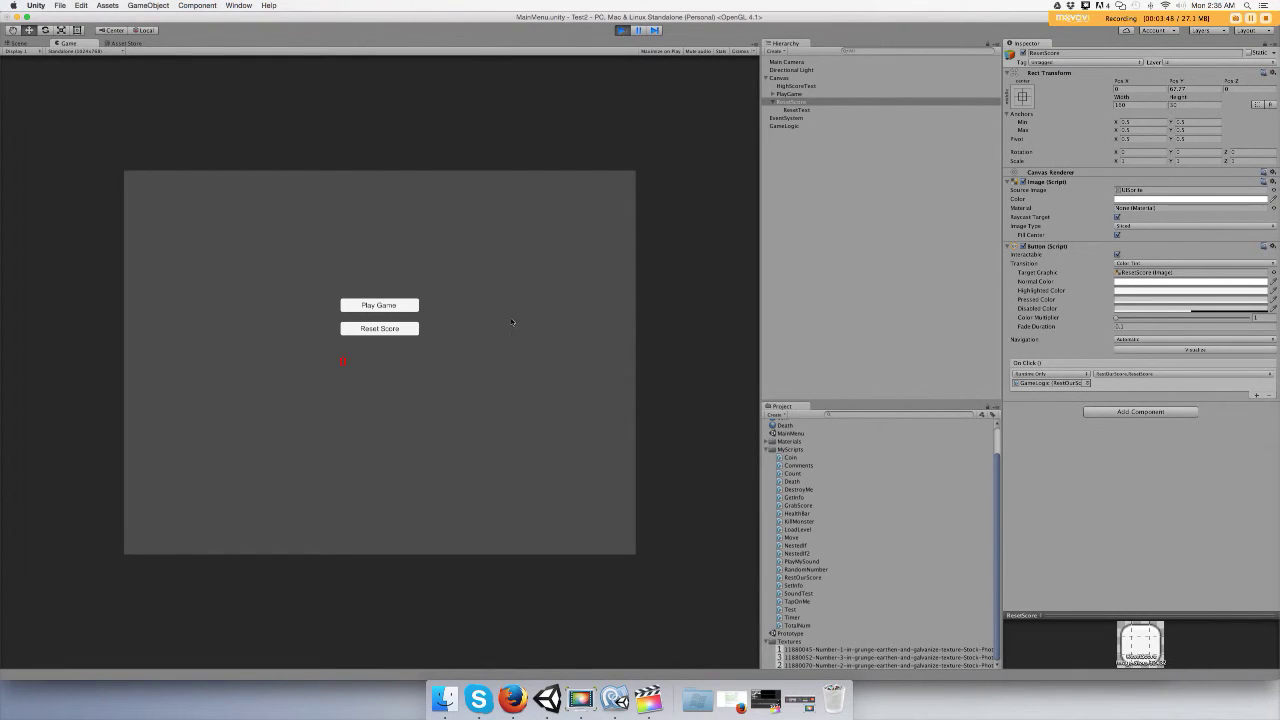
left_click(379, 305)
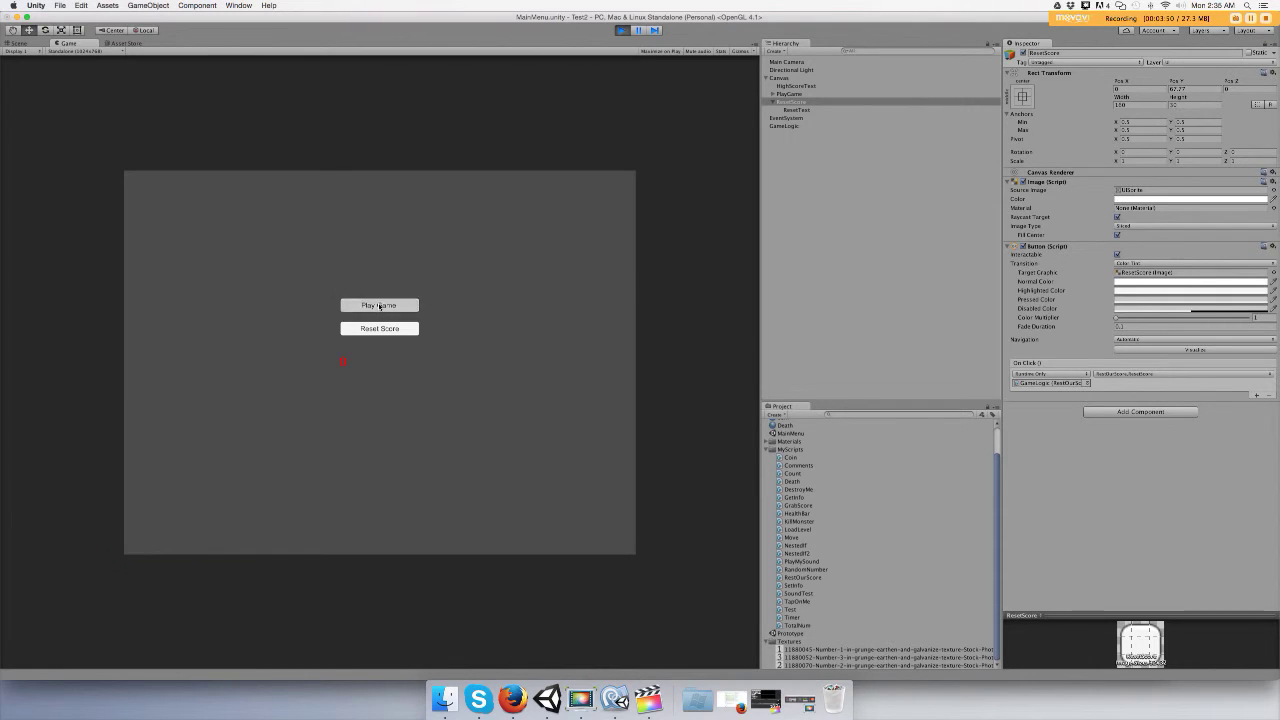
key("space")
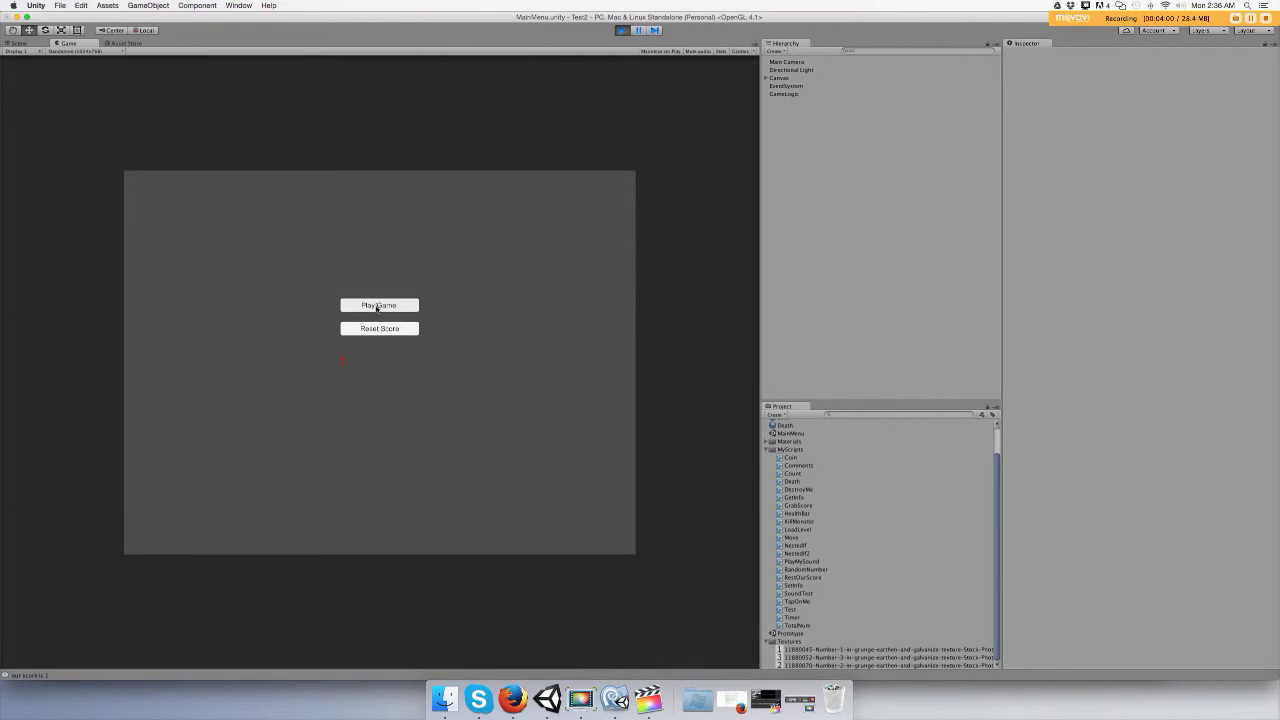
left_click(380, 330)
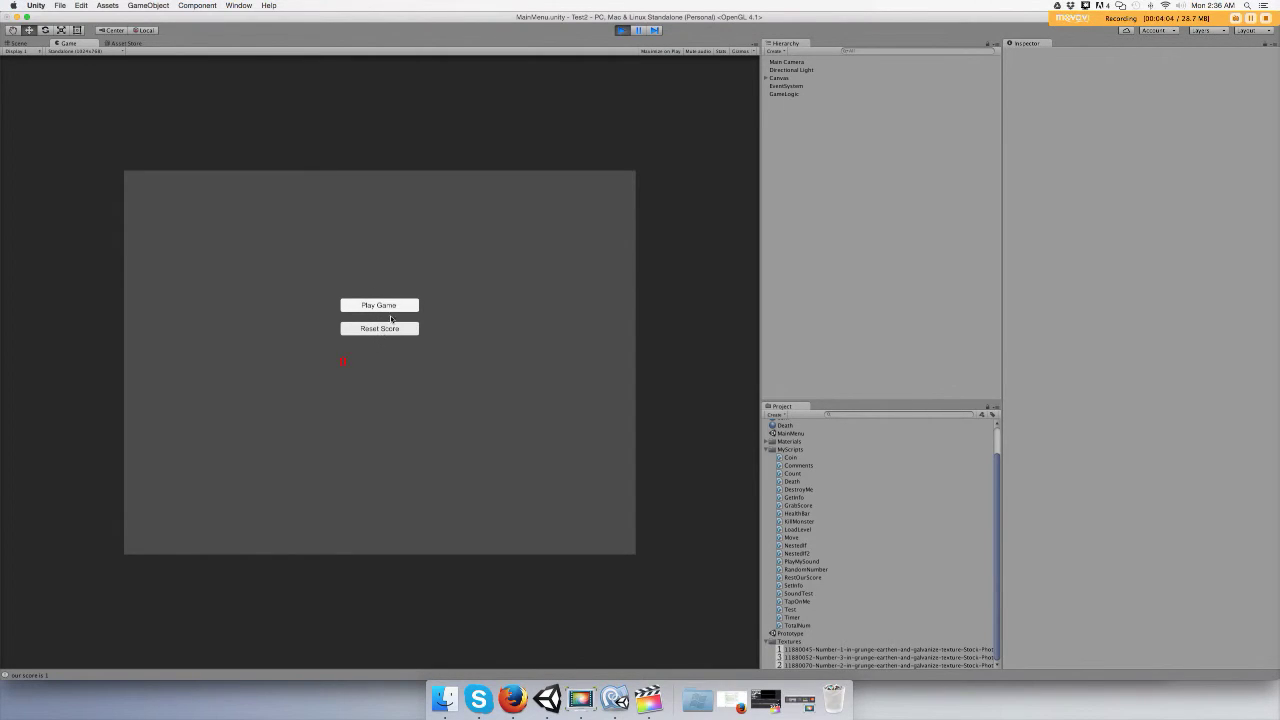
left_click(393, 310)
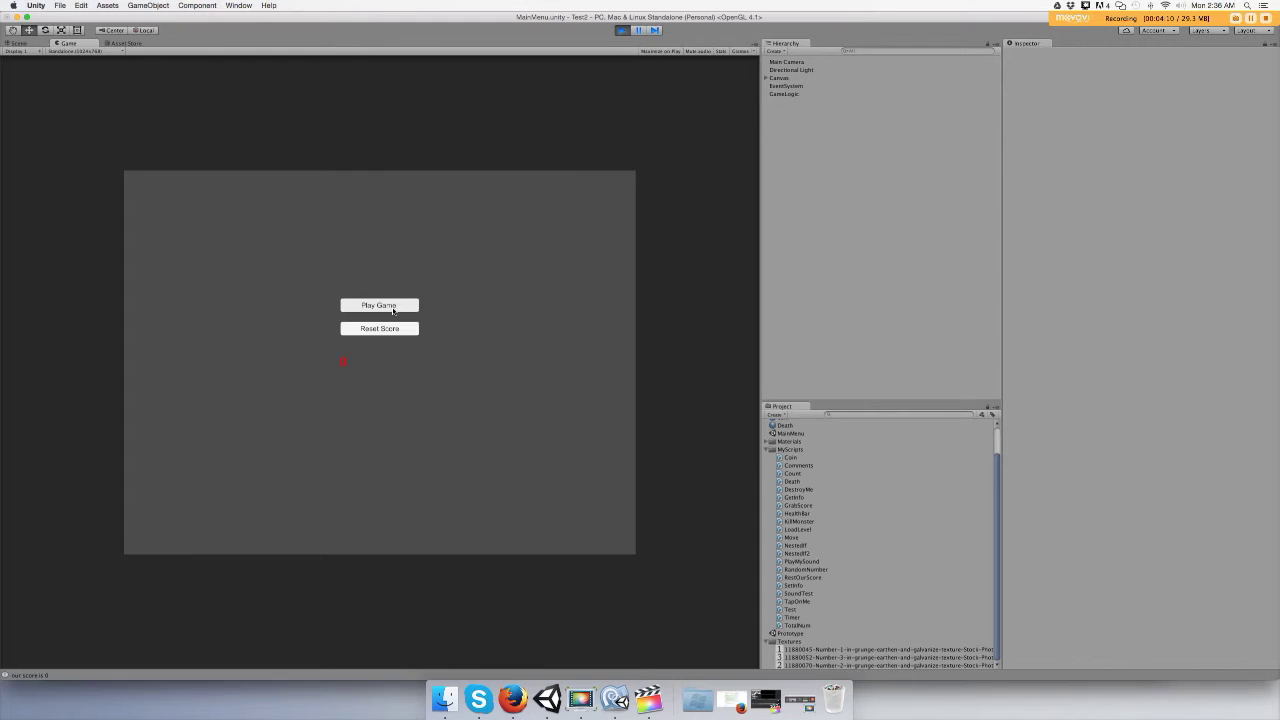
Run another test collecting coins, reset the high score to 0, and start a fresh game
left_click(393, 310)
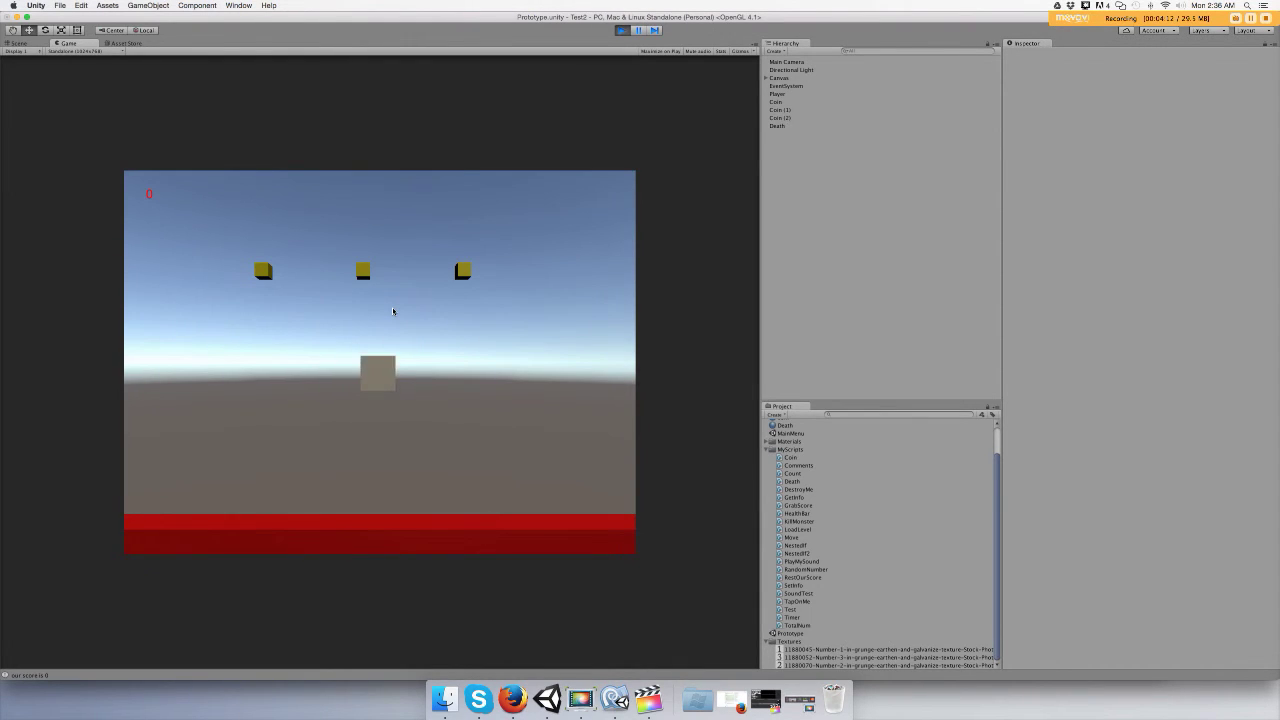
key("Left")
key("space")
key("Right")
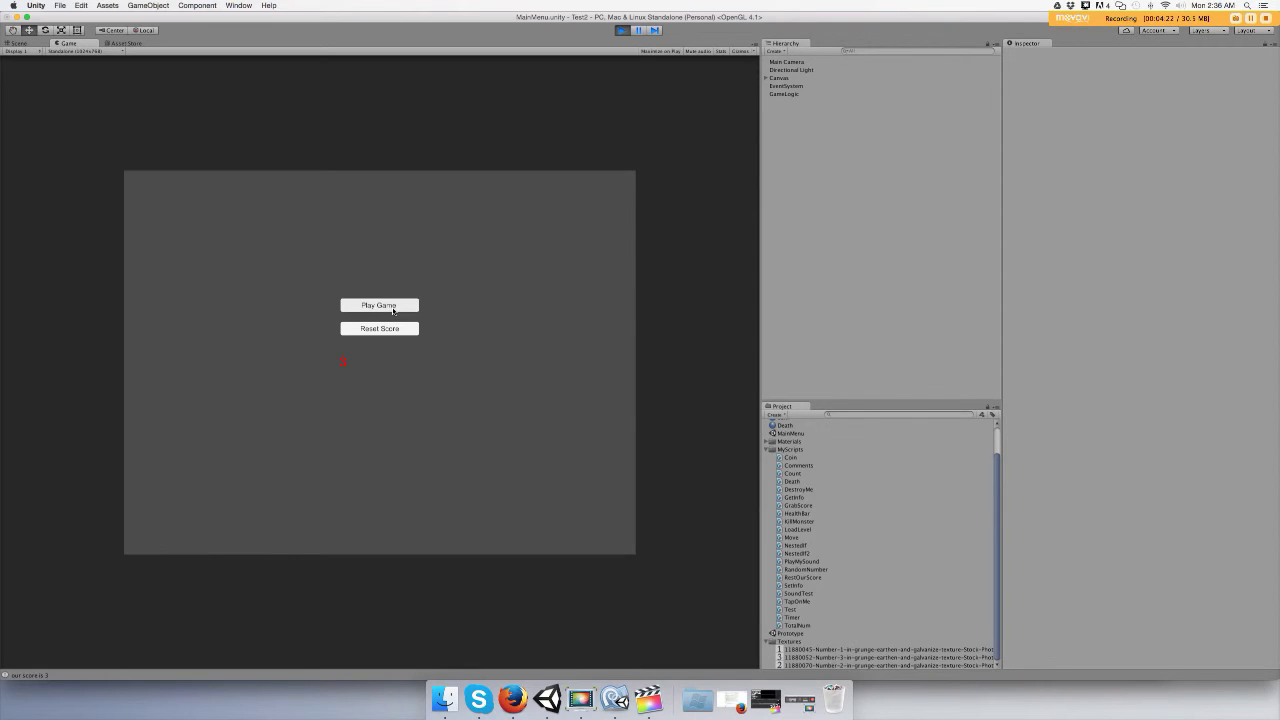
left_click(400, 329)
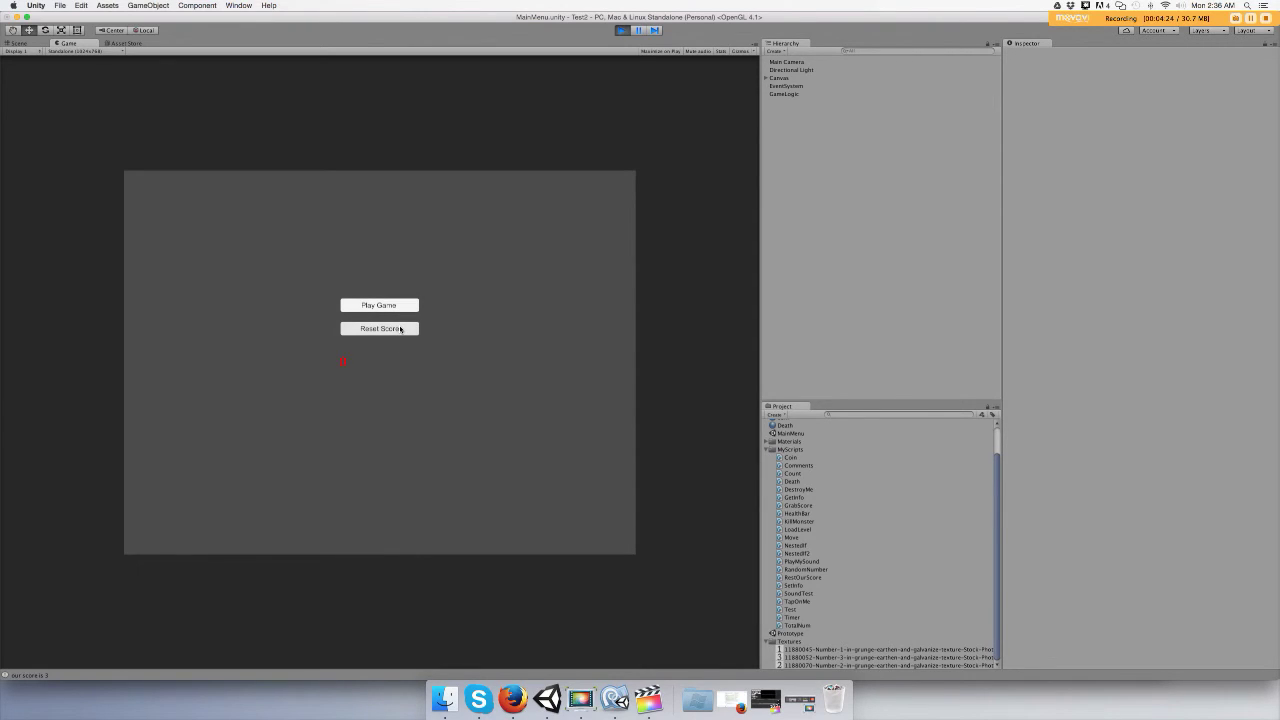
left_click(377, 309)
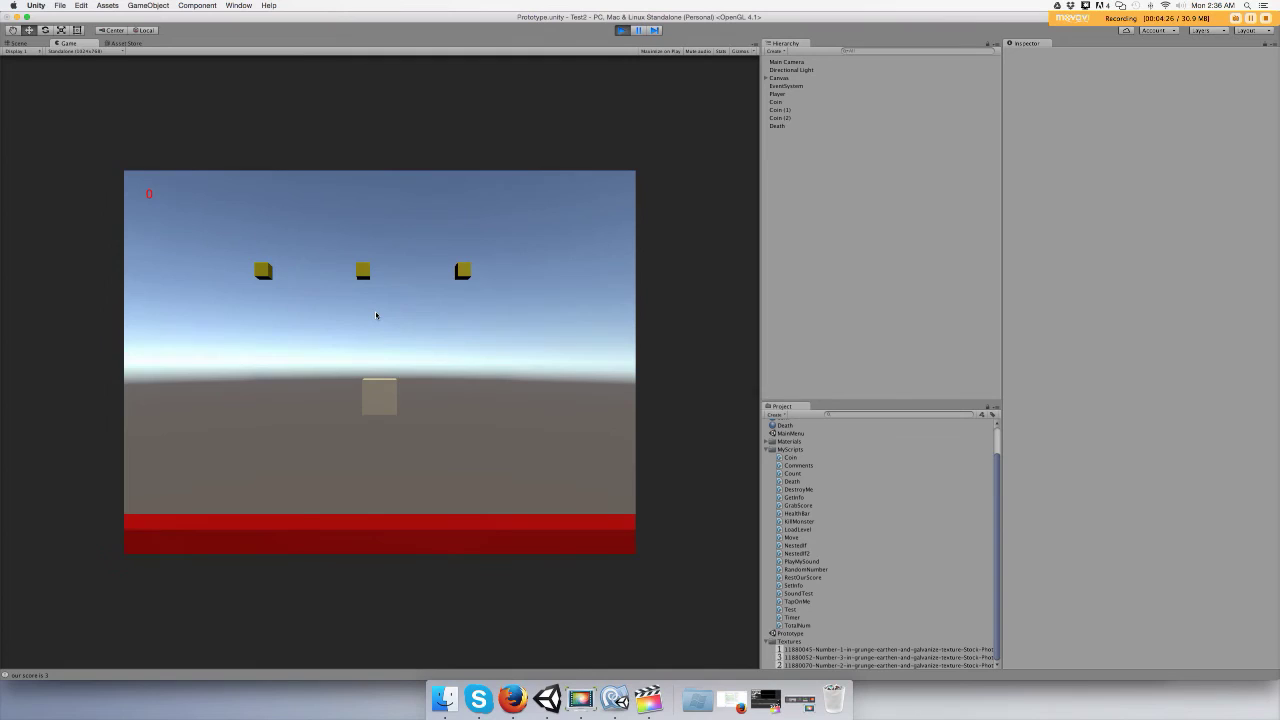